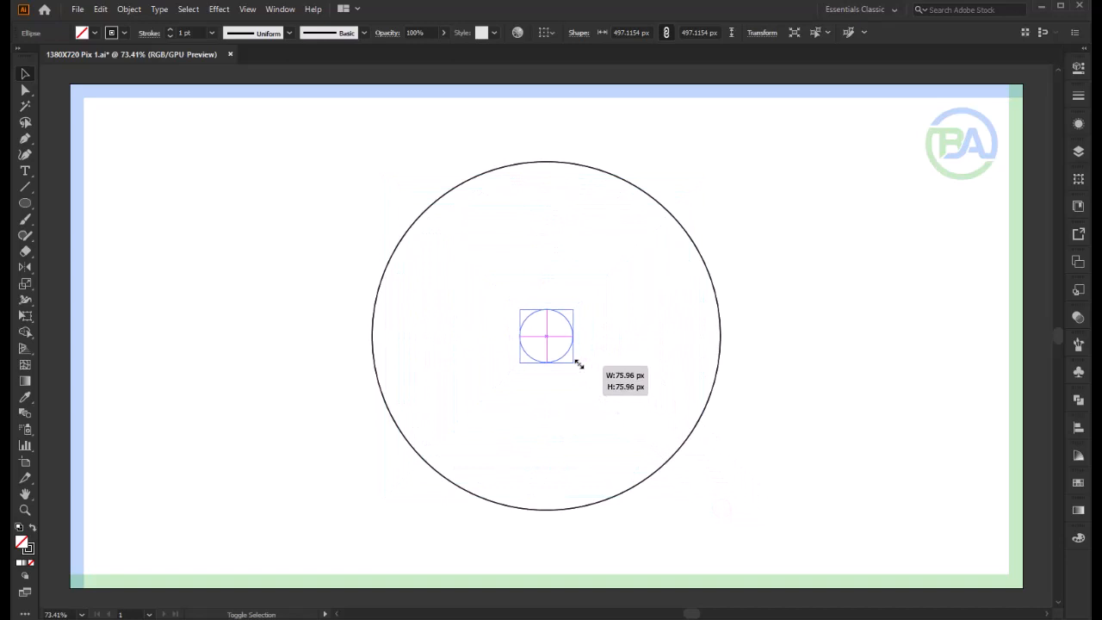
# - Scale the inner circle to about 76 px around the shared centre and make a blend between it and the large circle
pyautogui.moveTo(579, 365); pyautogui.dragTo(577, 363)
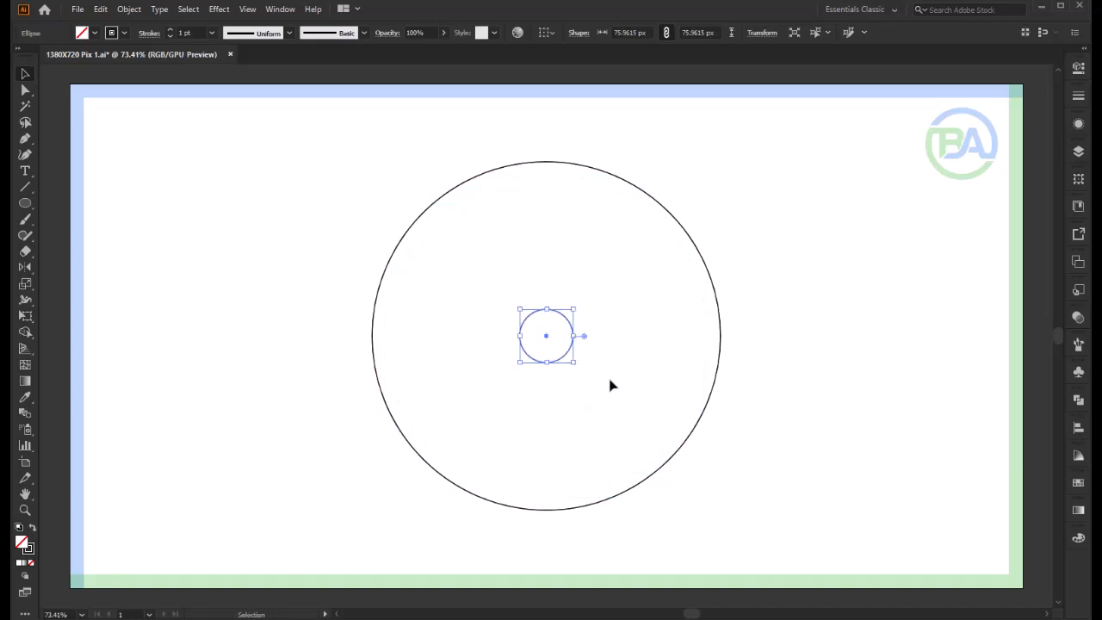
pyautogui.moveTo(732, 147); pyautogui.dragTo(357, 512)
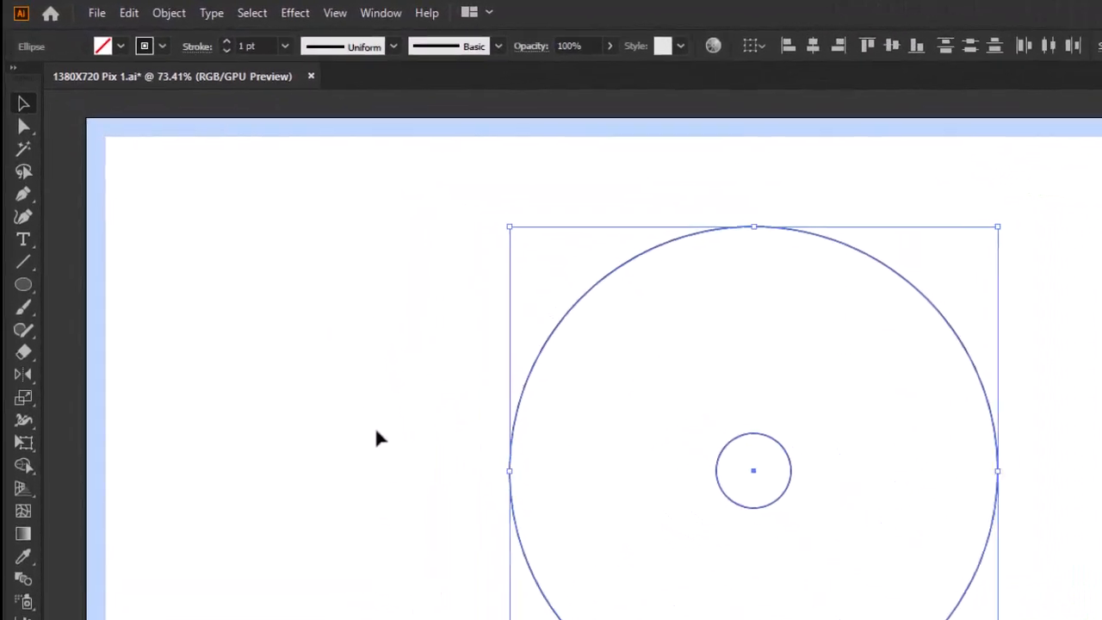
pyautogui.click(166, 13)
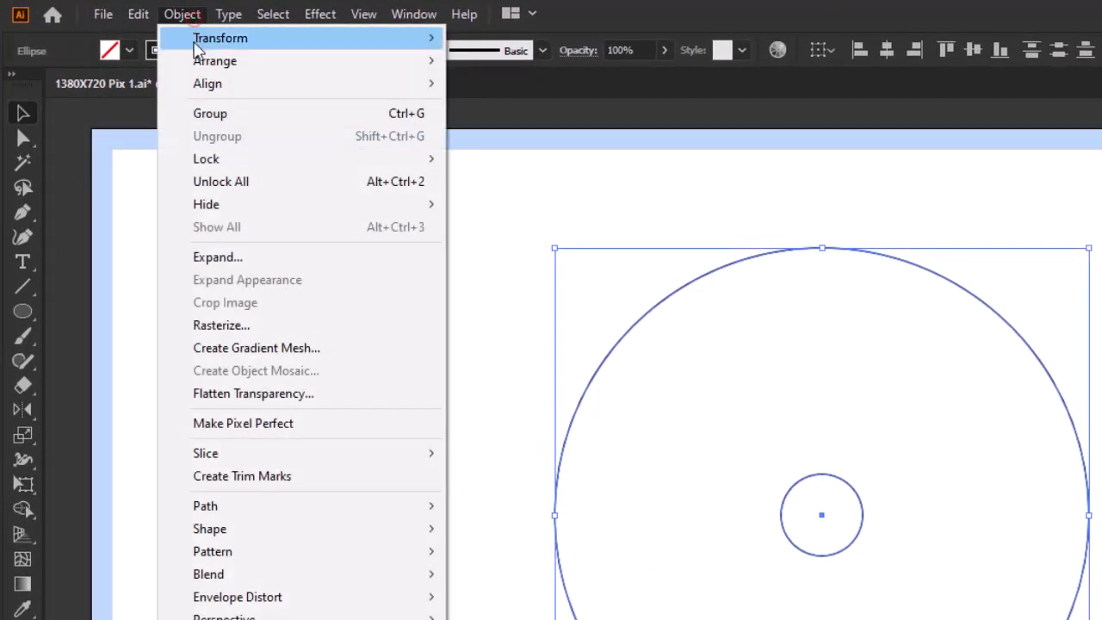
pyautogui.moveTo(226, 575)
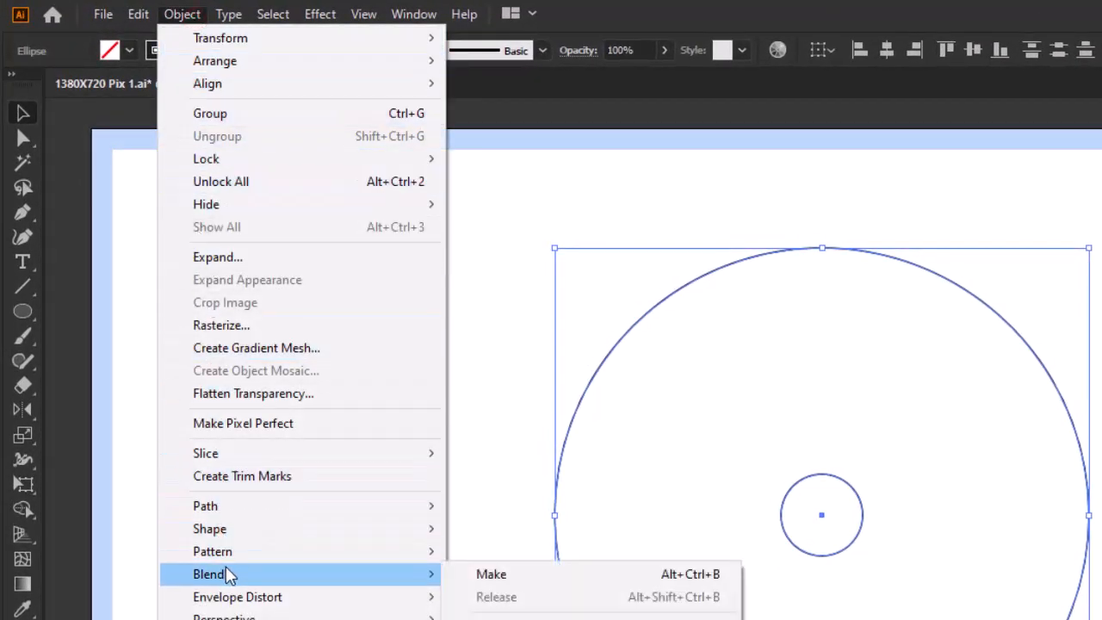
pyautogui.click(491, 575)
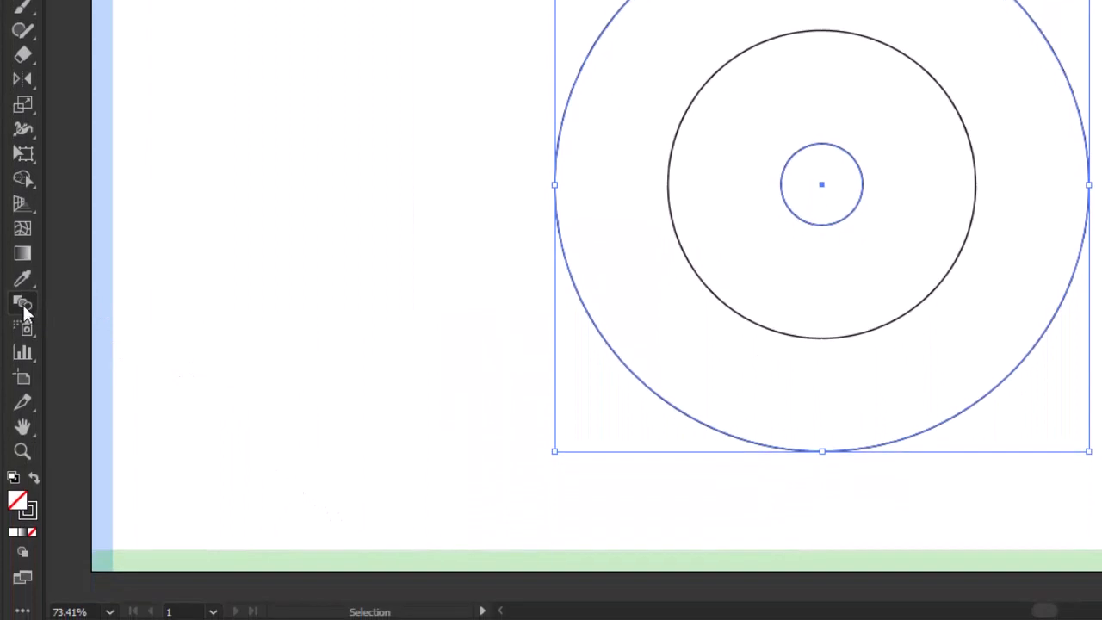
# - Set the blend spacing to Specified Steps with 4 steps, with the preview enabled
pyautogui.doubleClick(23, 307)
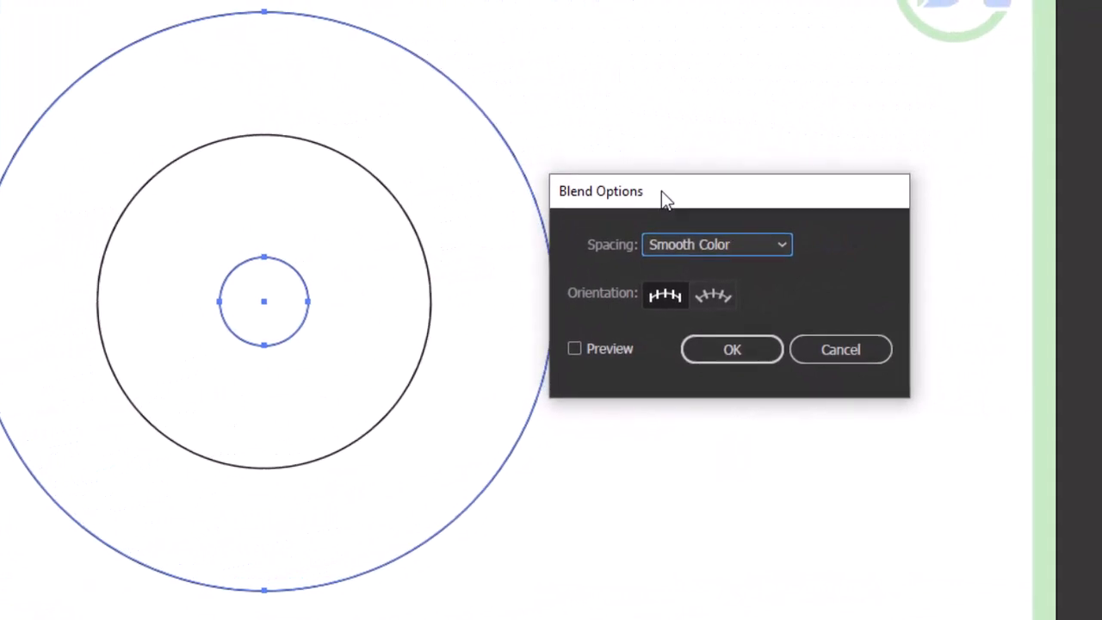
pyautogui.click(663, 247)
pyautogui.click(728, 293)
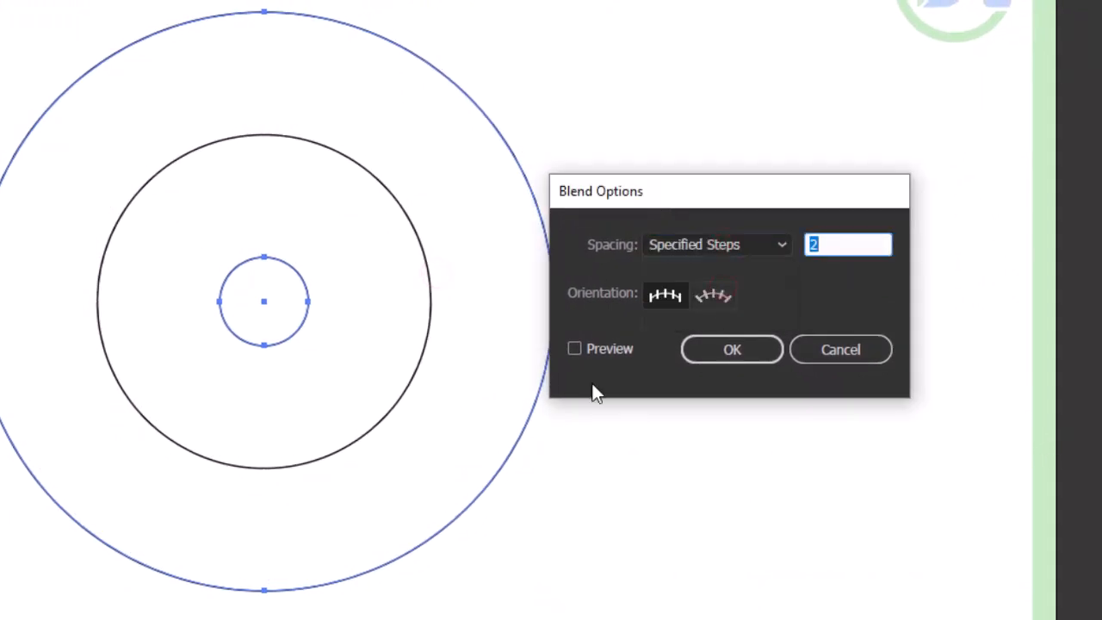
pyautogui.click(575, 348)
pyautogui.press('Up')
pyautogui.press('Up')
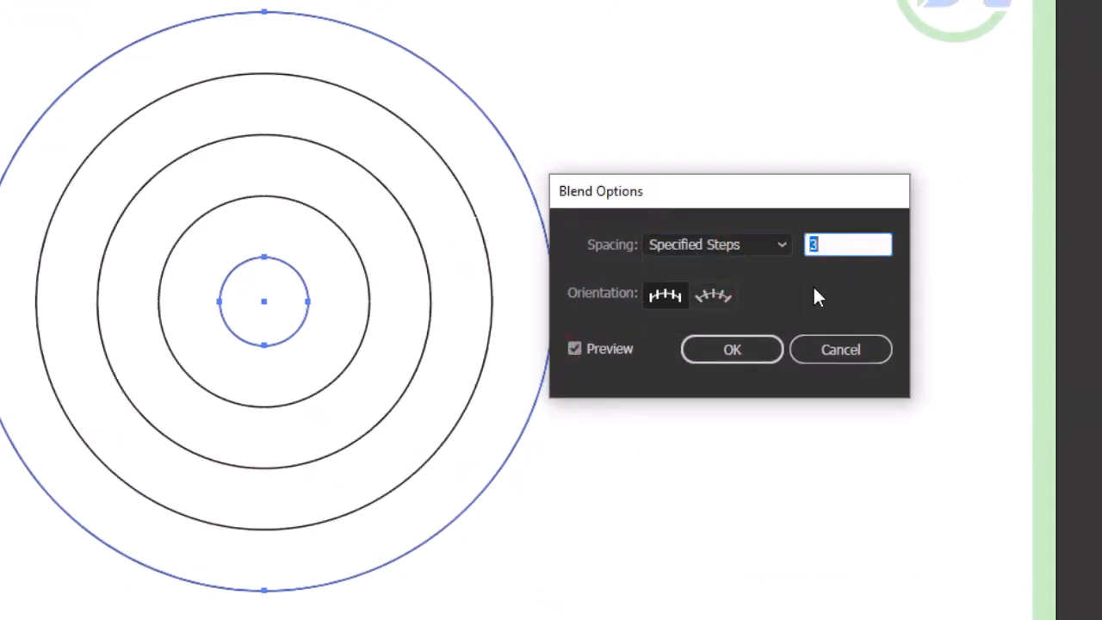
pyautogui.click(723, 353)
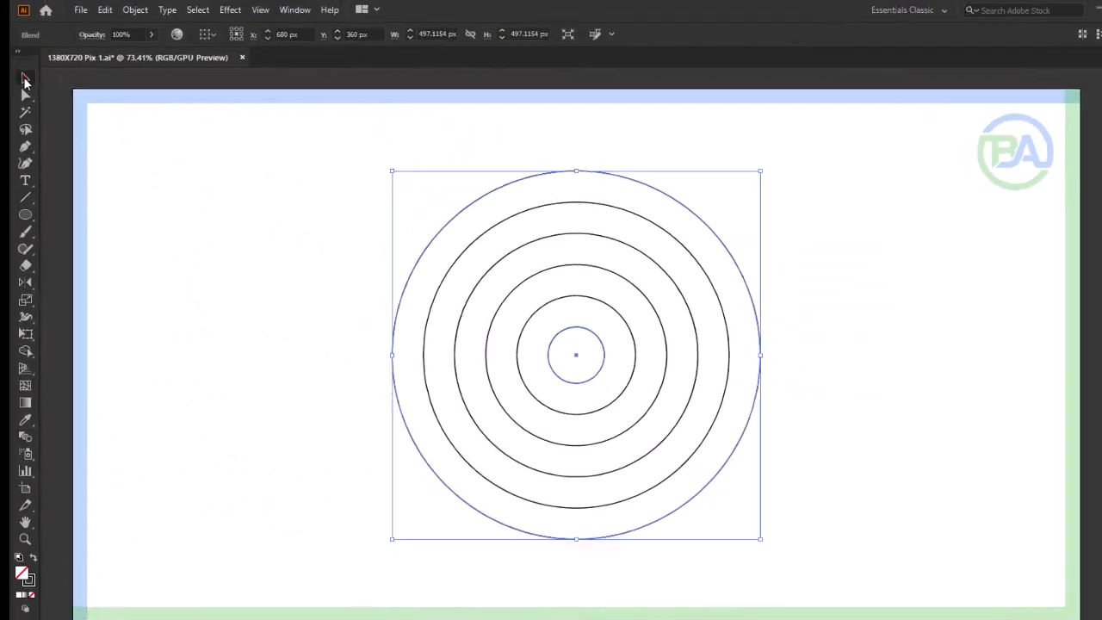
# - Expand the blend's object, fill and stroke, and ungroup the resulting concentric circles
pyautogui.click(199, 14)
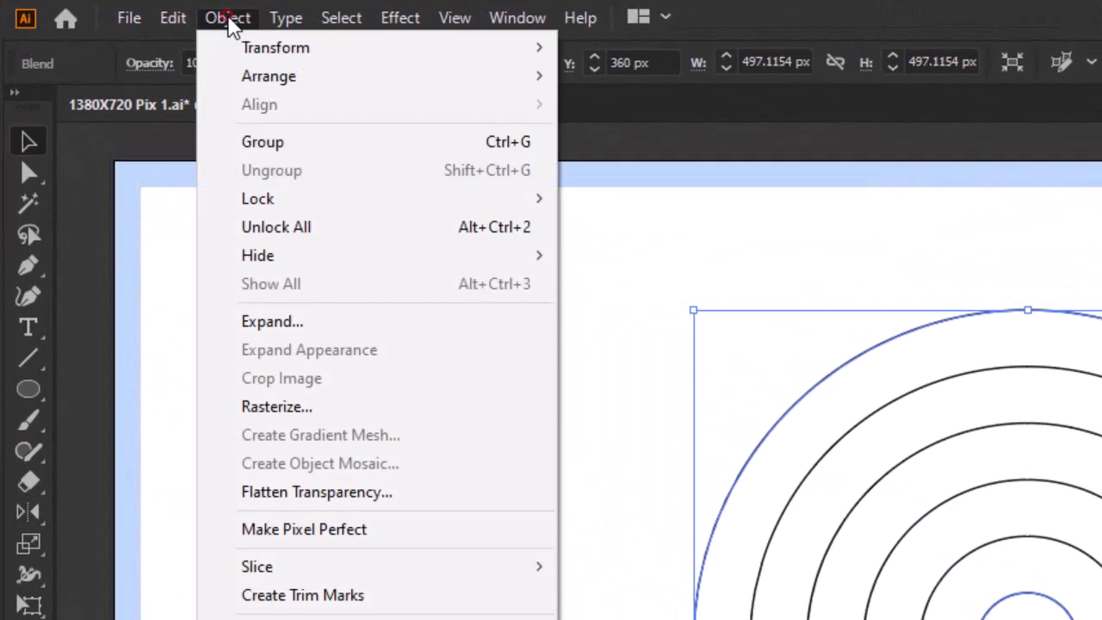
pyautogui.click(272, 330)
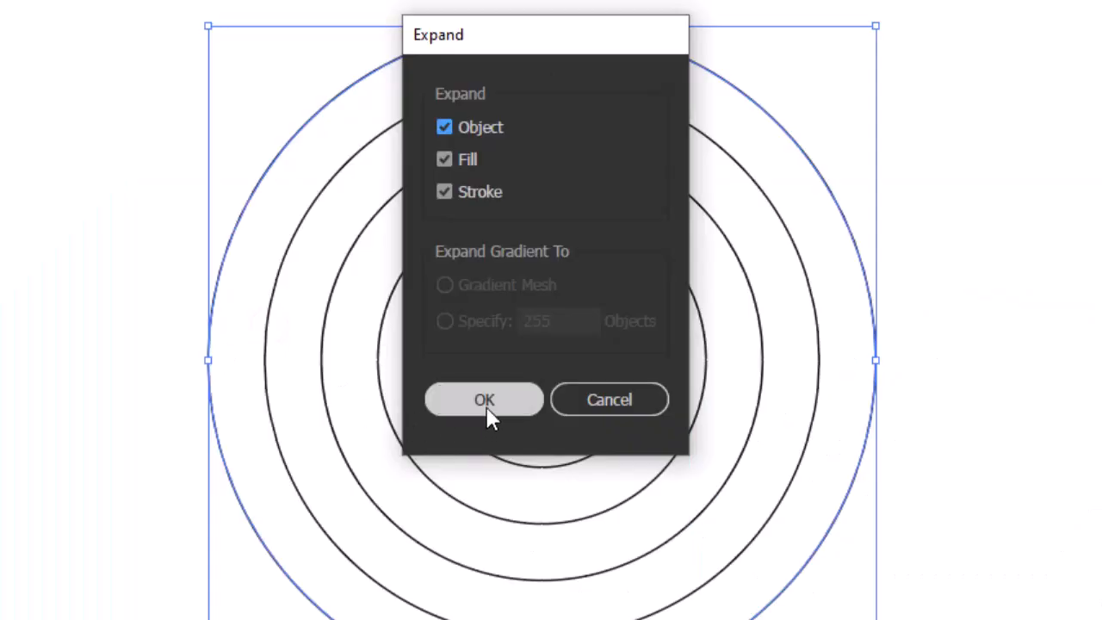
pyautogui.click(486, 405)
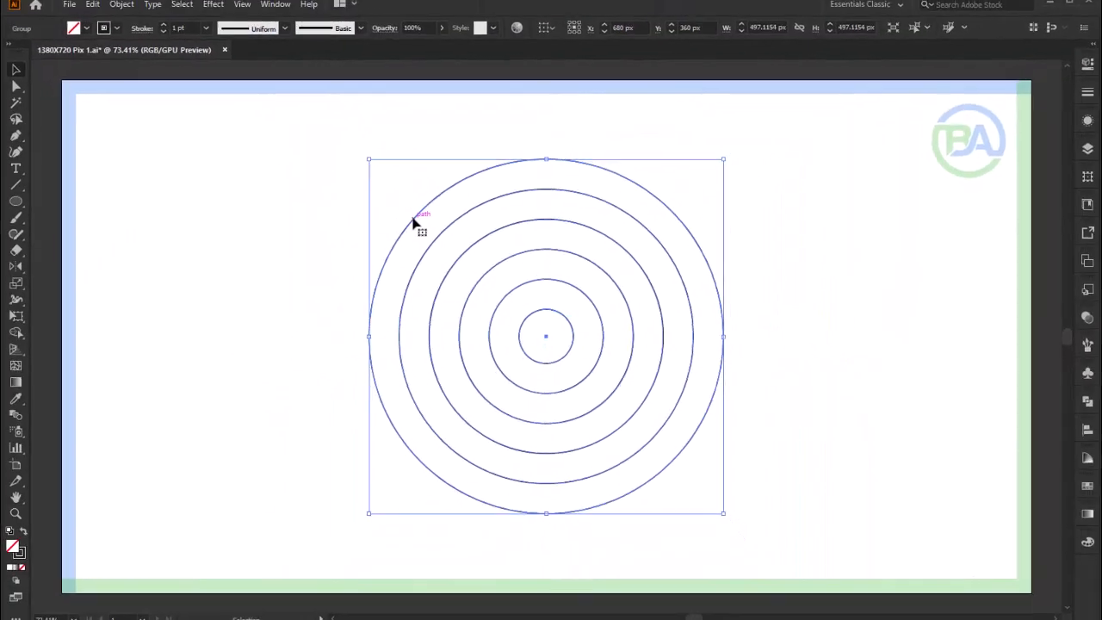
pyautogui.rightClick(363, 186)
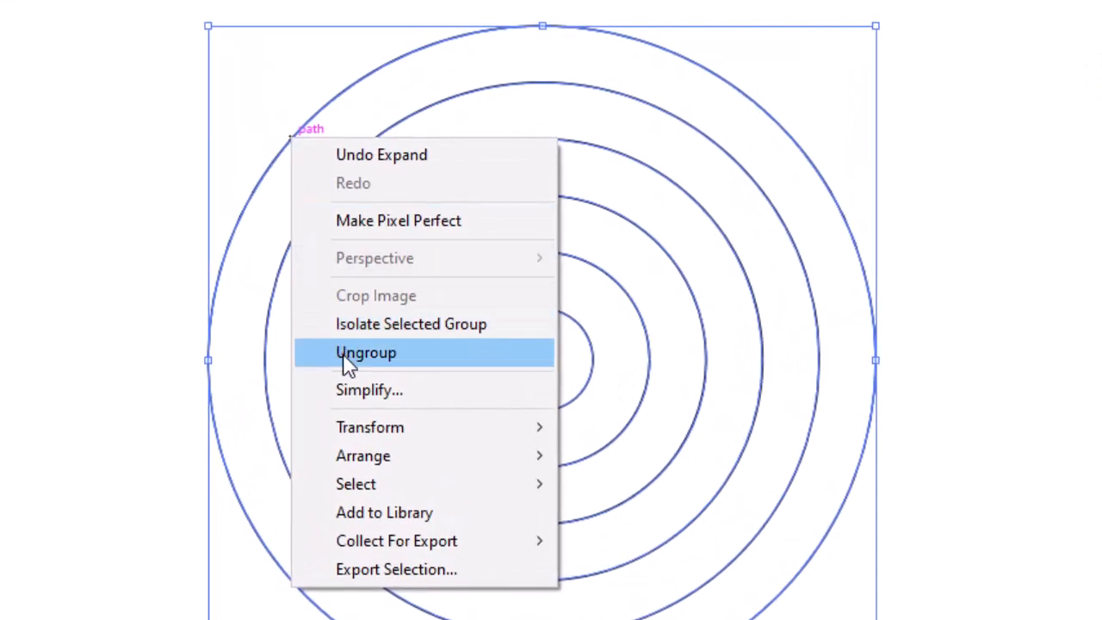
pyautogui.click(367, 348)
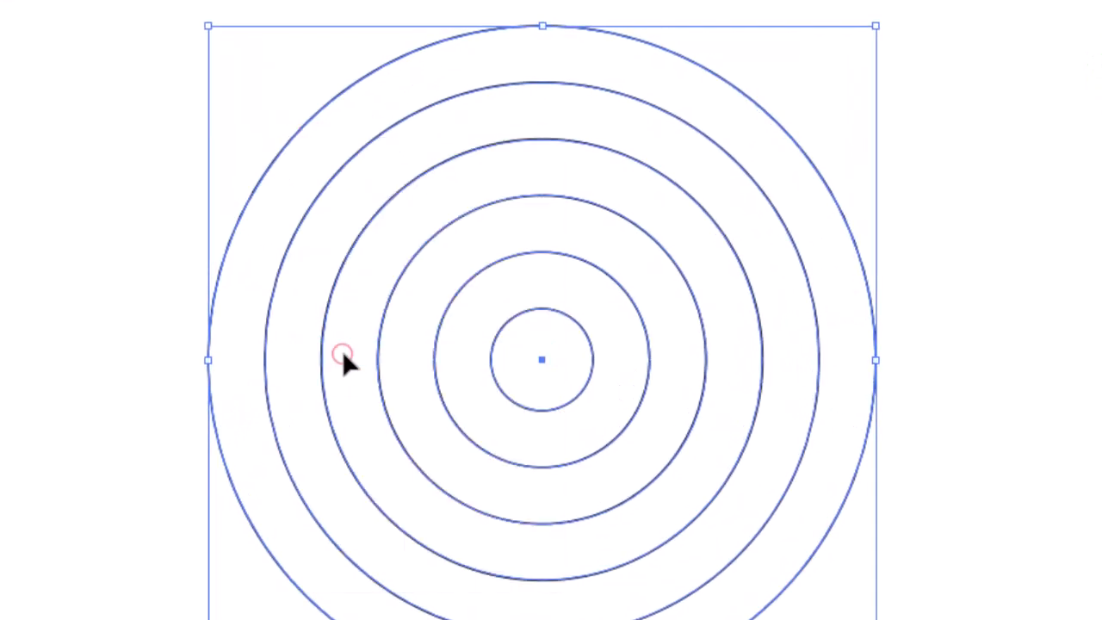
pyautogui.click(151, 339)
# - Delete the second-largest and the second-smallest of the six concentric circles
pyautogui.click(268, 392)
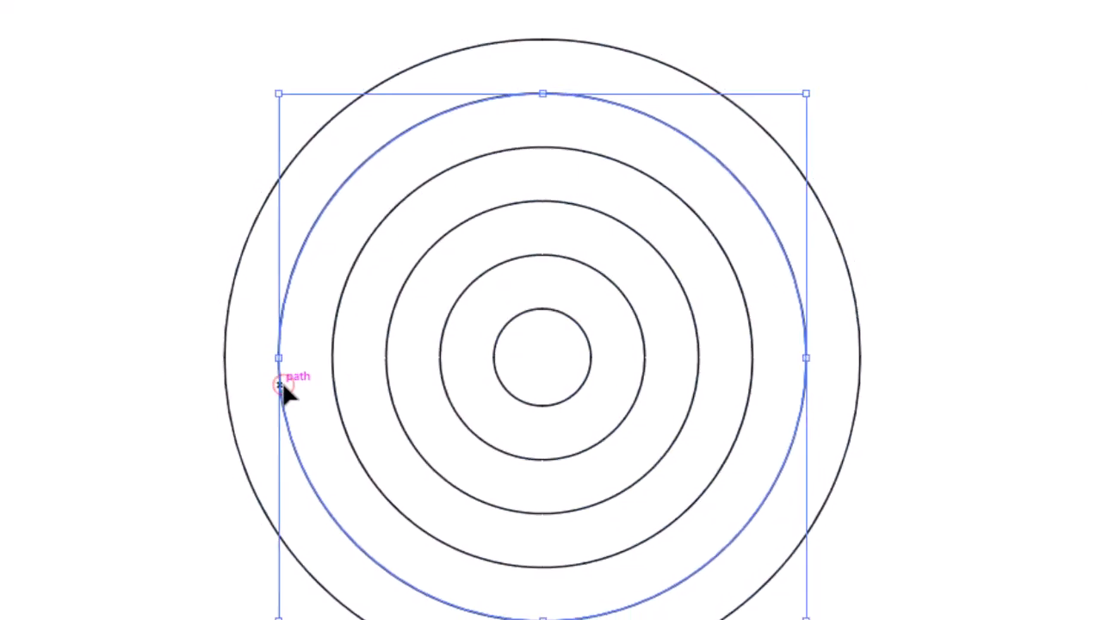
pyautogui.press('Delete')
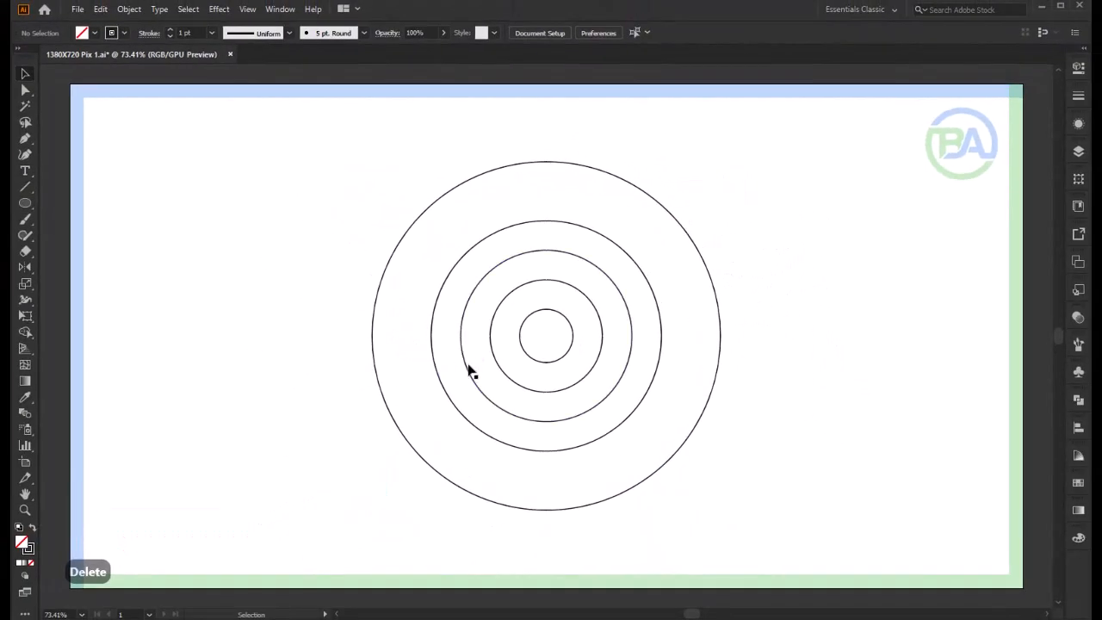
pyautogui.click(493, 356)
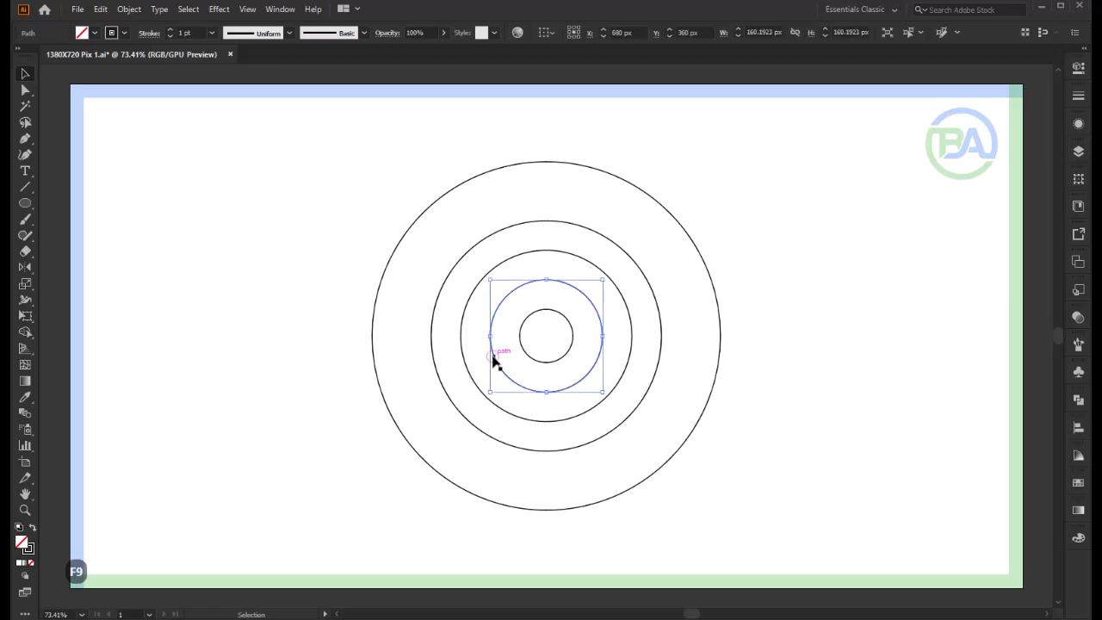
pyautogui.press('Delete')
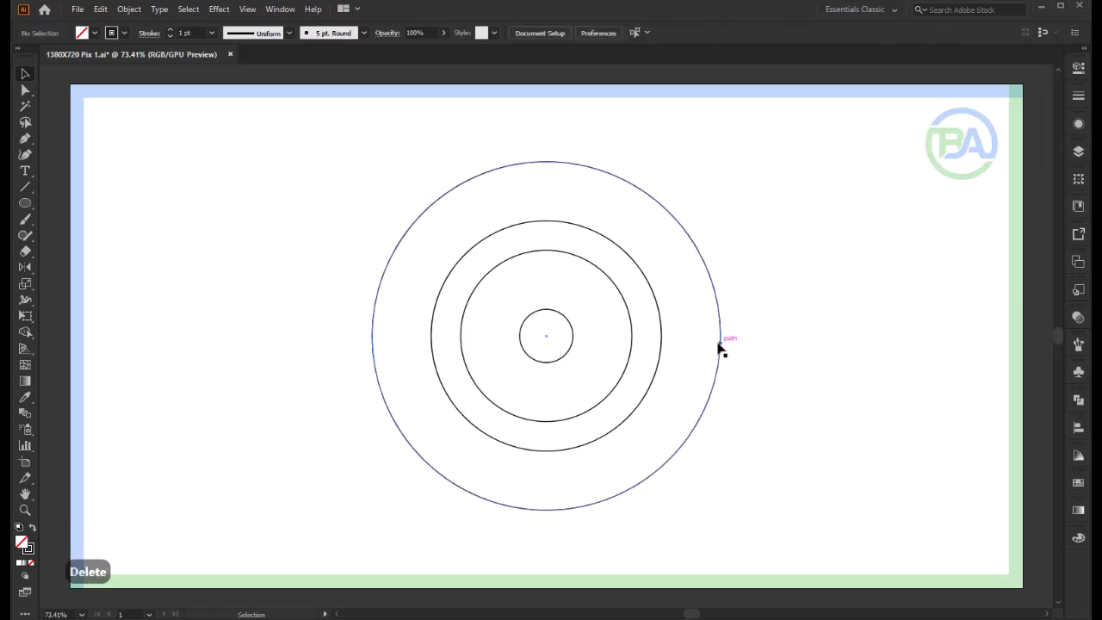
# - Paste a copy of the outermost circle in place and scale it from its left edge to about 211 px, touching the central circle
pyautogui.click(720, 348)
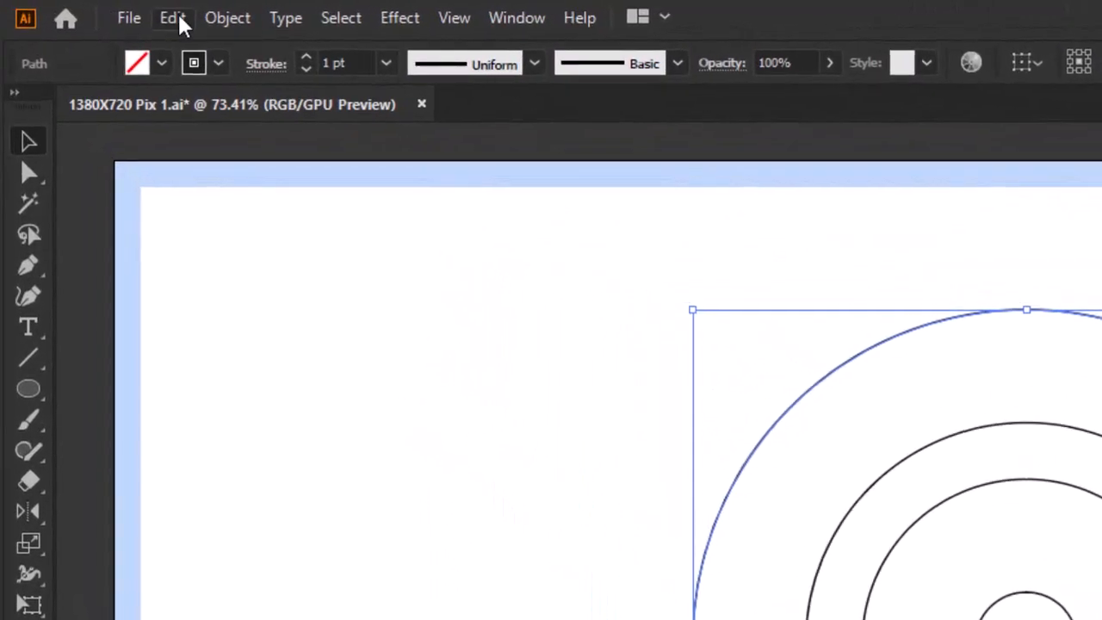
pyautogui.click(177, 19)
pyautogui.click(237, 145)
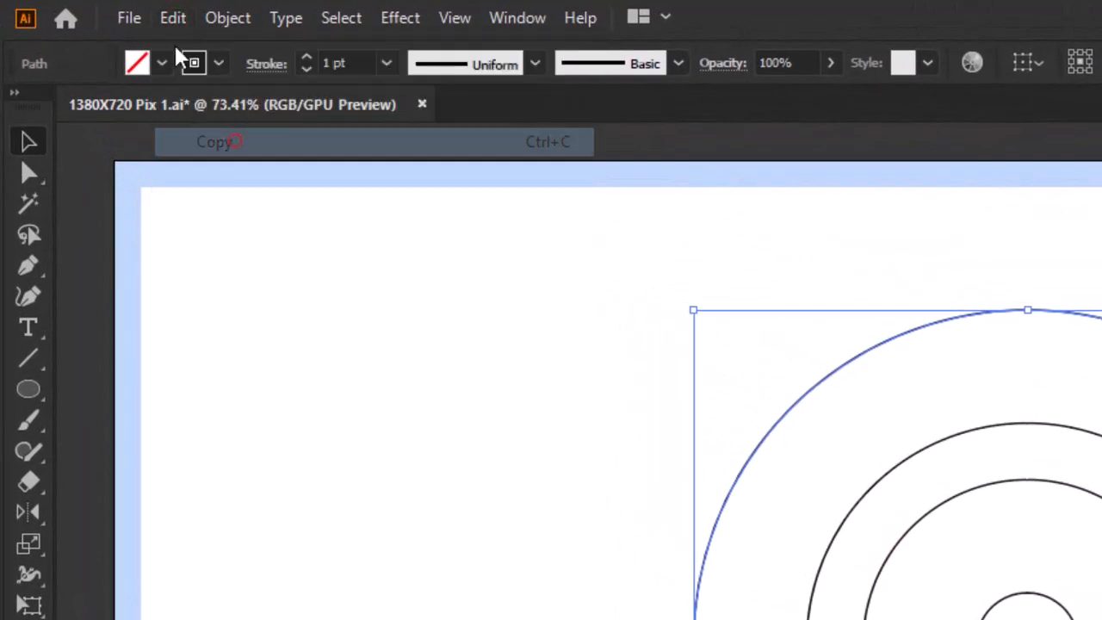
pyautogui.click(172, 19)
pyautogui.click(291, 257)
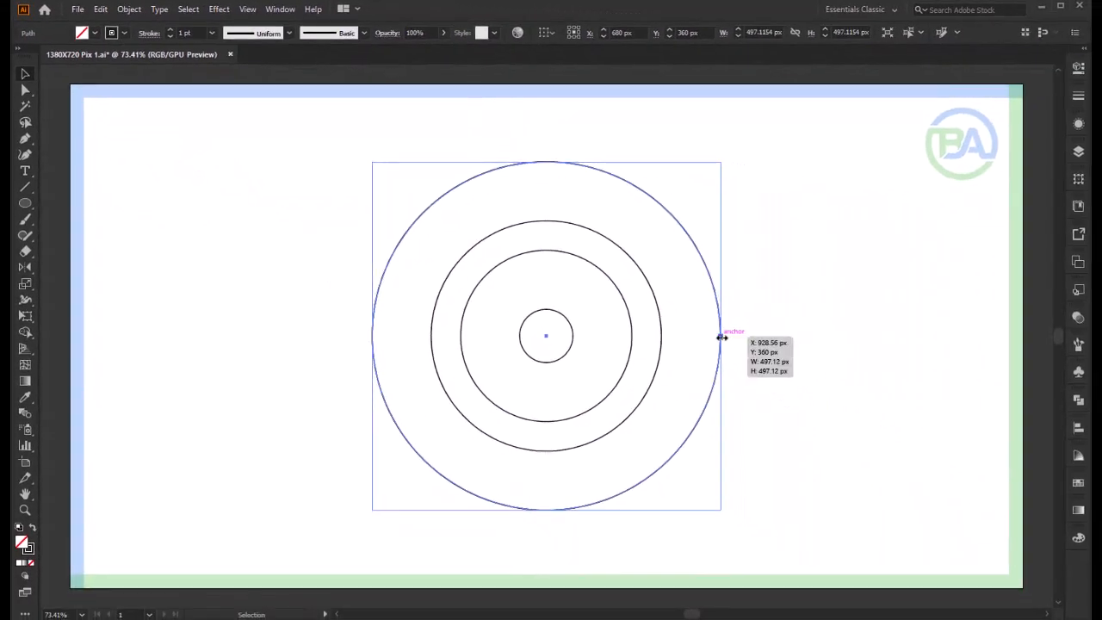
pyautogui.moveTo(719, 336); pyautogui.dragTo(520, 342)
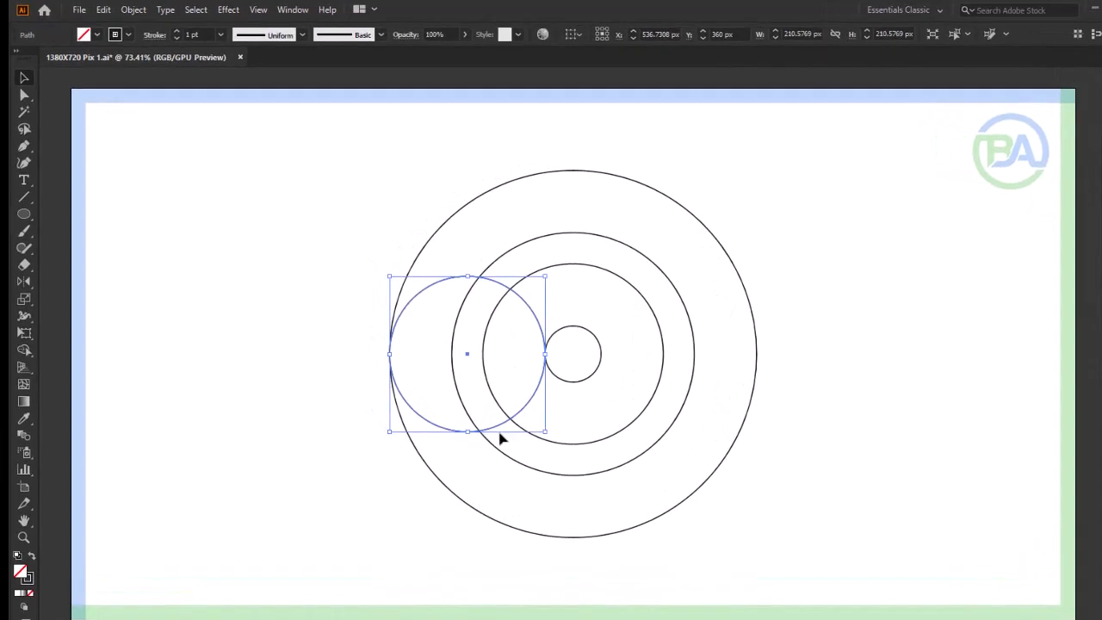
# - Paste a copy of the second-largest concentric circle in place and scale it from its left edge to about 42 px, fitting between the two middle rings
pyautogui.click(520, 473)
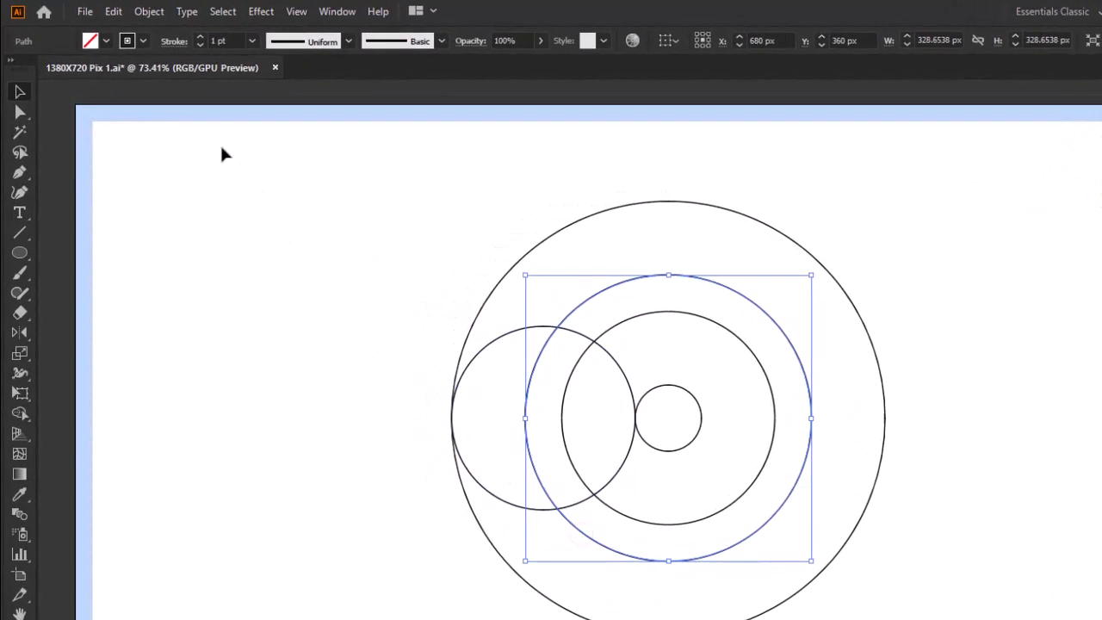
pyautogui.click(114, 12)
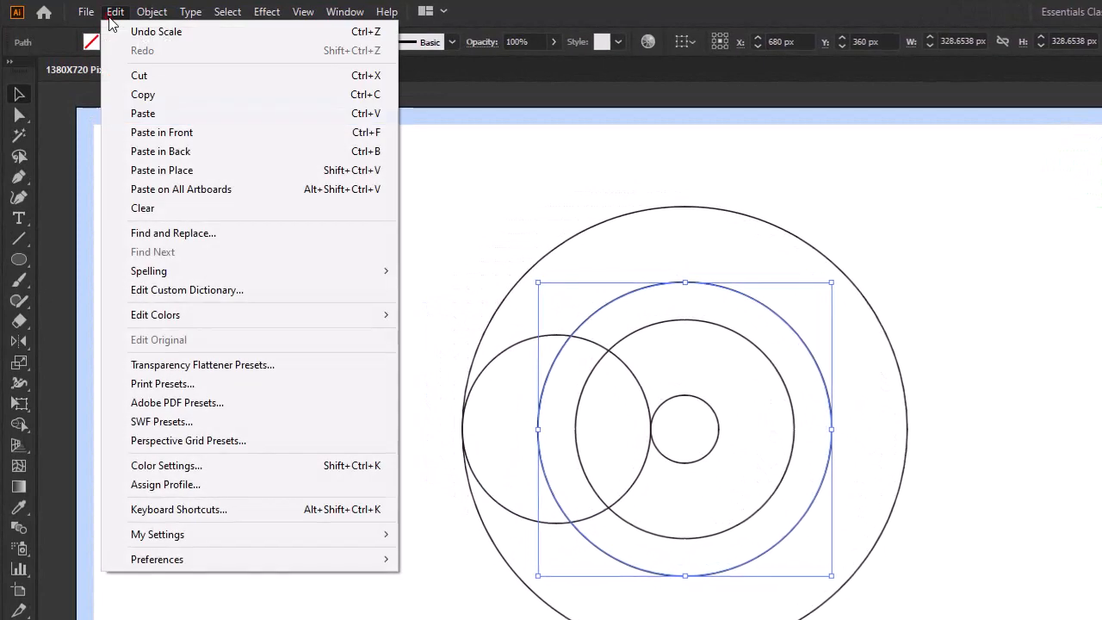
pyautogui.click(160, 98)
pyautogui.click(114, 13)
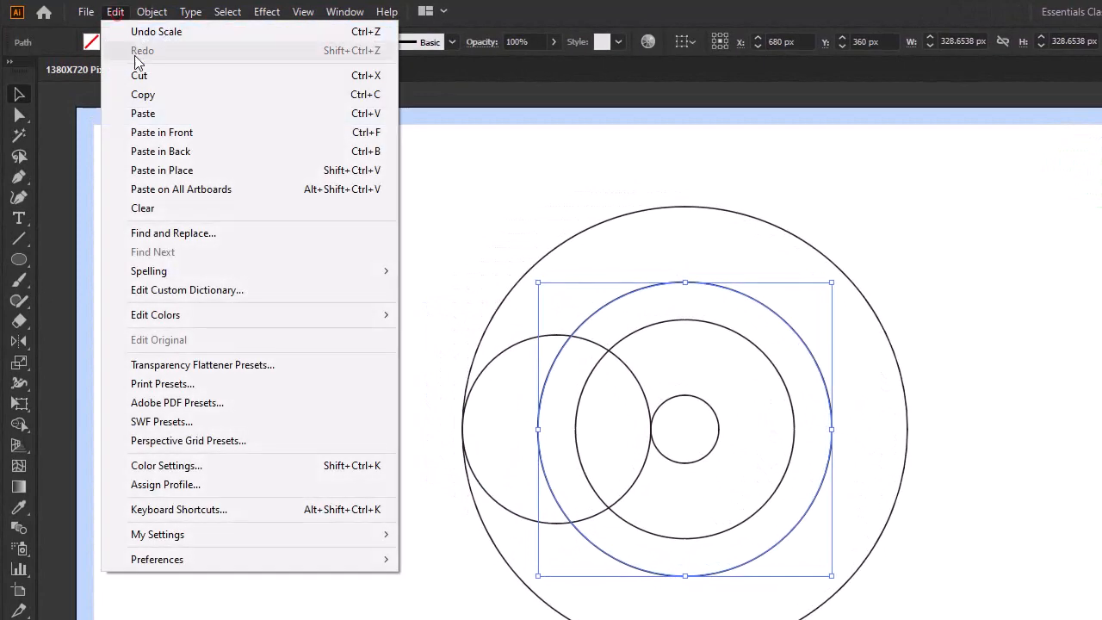
pyautogui.click(202, 170)
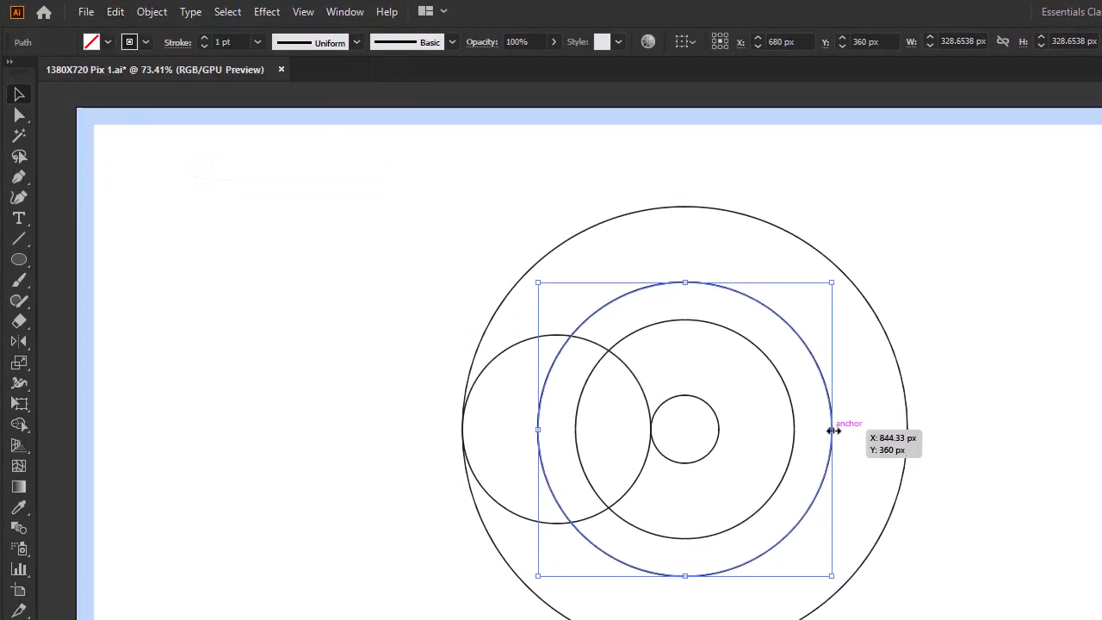
pyautogui.moveTo(831, 429); pyautogui.dragTo(583, 433)
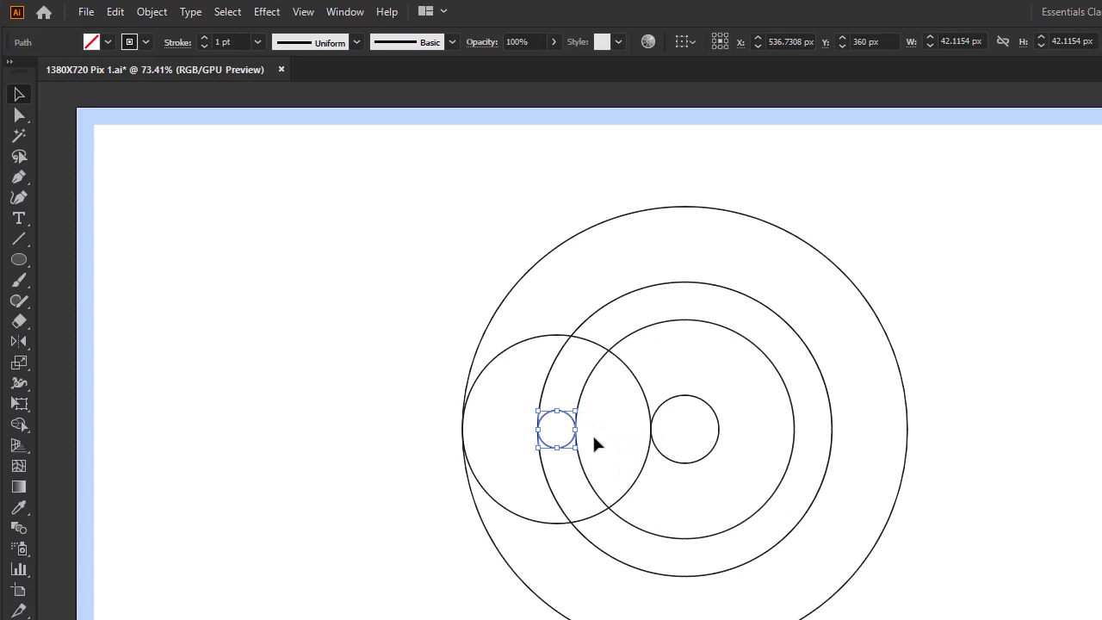
# - Paste a copy of the 42 px circle in place and enlarge it proportionally rightward from its left edge until it touches the central circle
pyautogui.scroll(1, 593, 433)
pyautogui.click(115, 12)
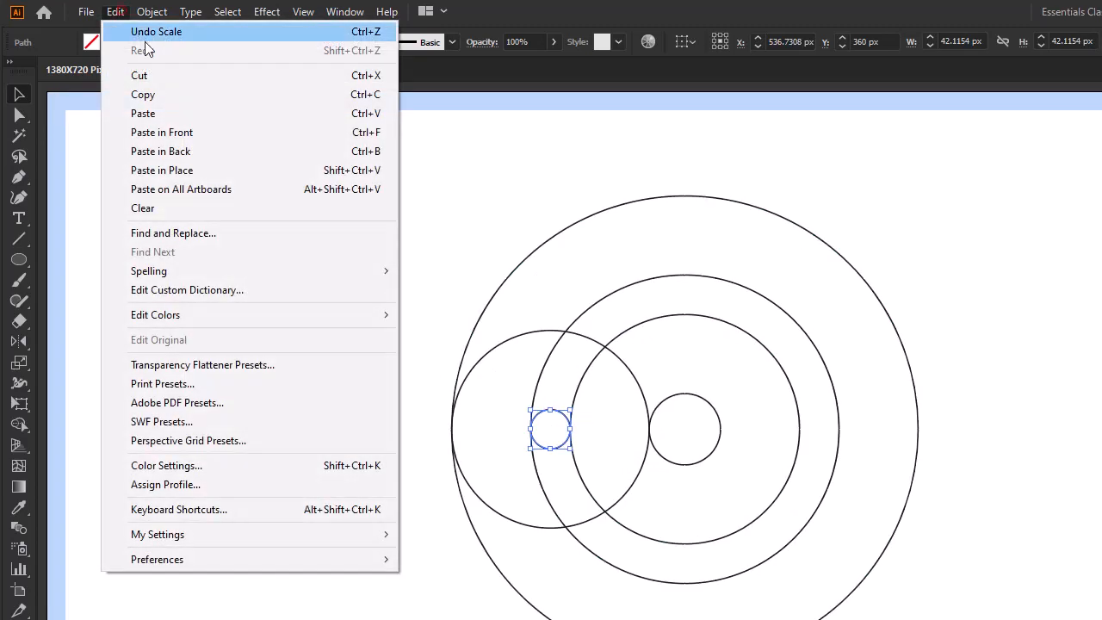
pyautogui.click(168, 93)
pyautogui.click(117, 12)
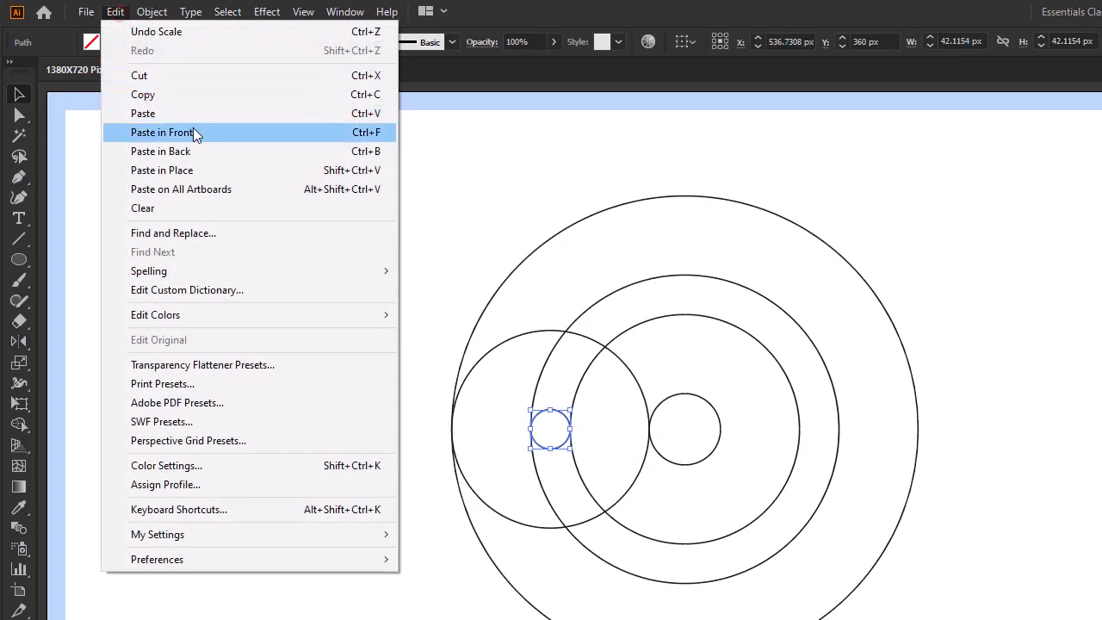
pyautogui.click(212, 172)
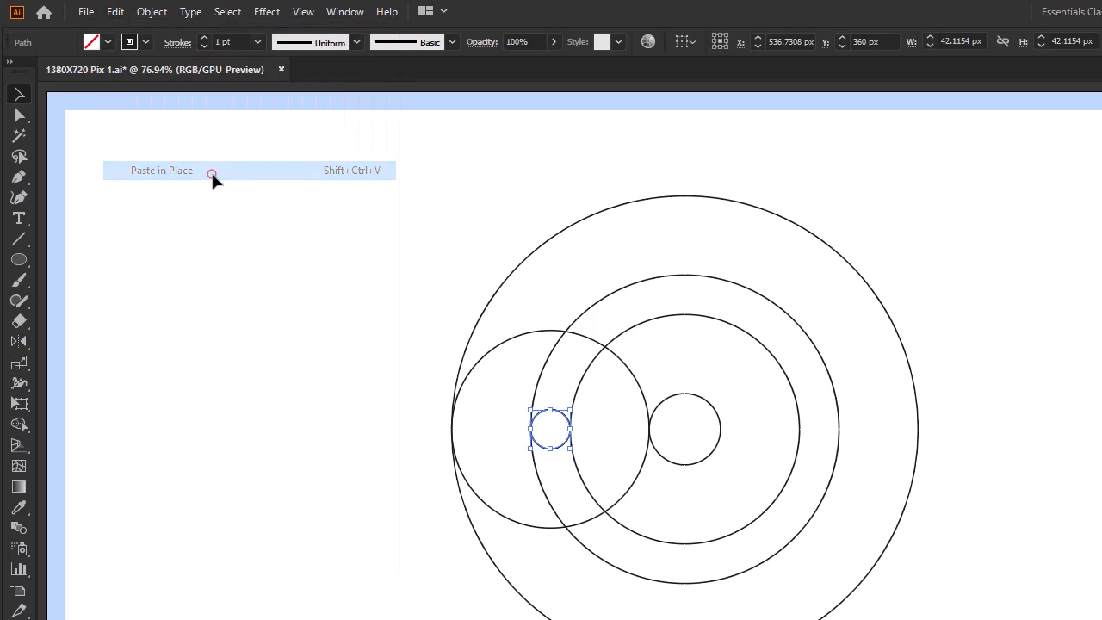
pyautogui.moveTo(570, 429); pyautogui.dragTo(648, 441)
# - Paste another copy of the 42 px circle in place and enlarge it leftward to about 126 px, touching the outermost circle's left edge
pyautogui.click(557, 447)
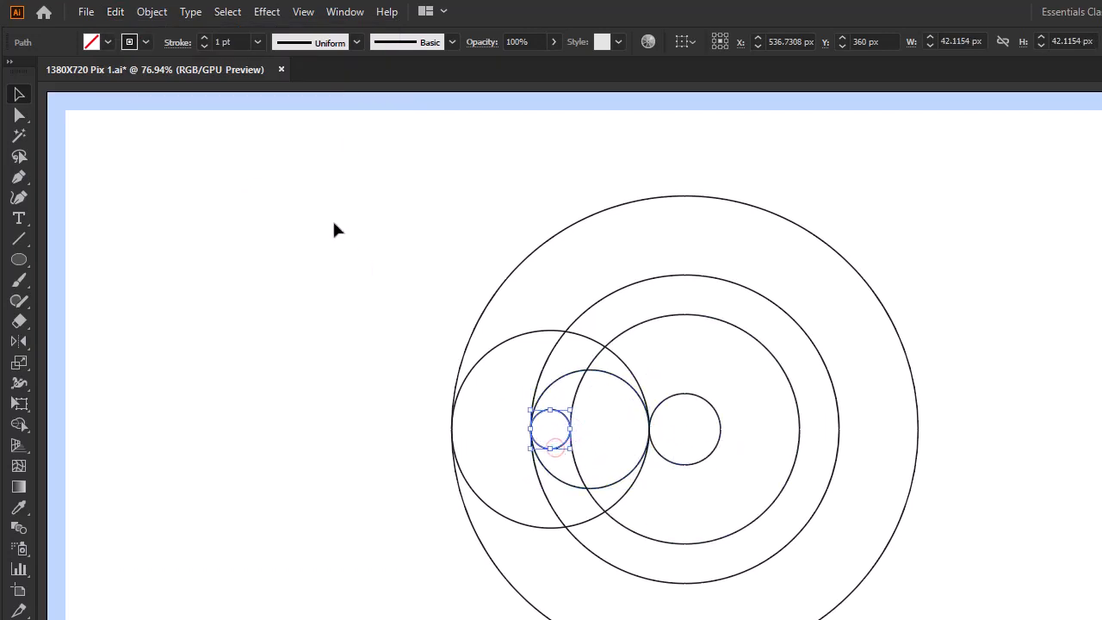
pyautogui.click(117, 13)
pyautogui.click(157, 93)
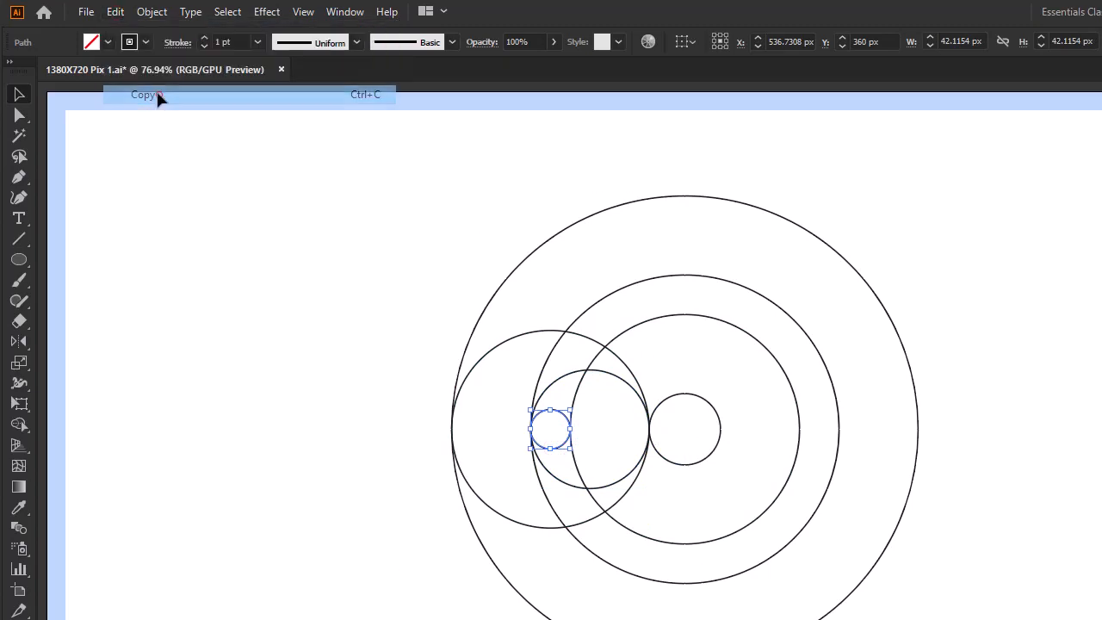
pyautogui.click(121, 13)
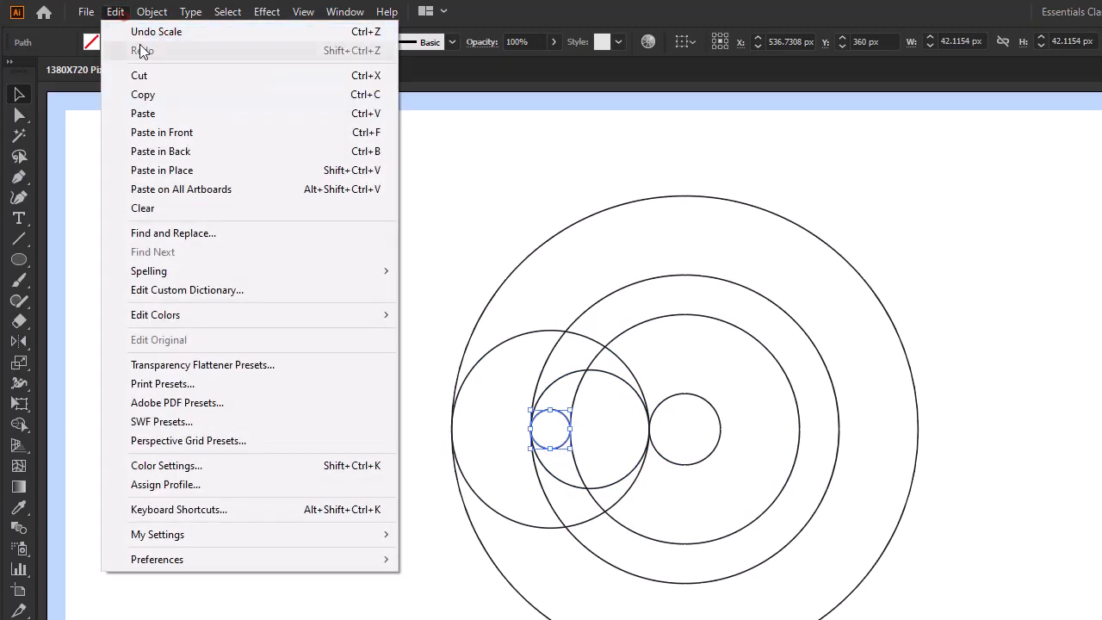
pyautogui.click(202, 165)
pyautogui.moveTo(530, 428); pyautogui.dragTo(452, 430)
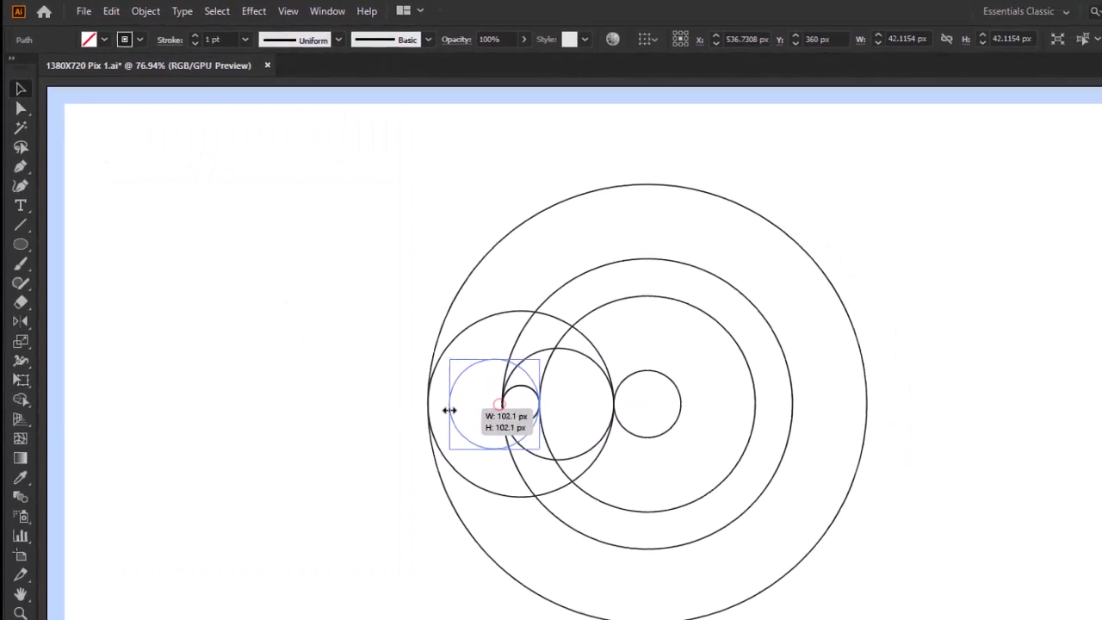
pyautogui.moveTo(402, 378); pyautogui.dragTo(402, 379)
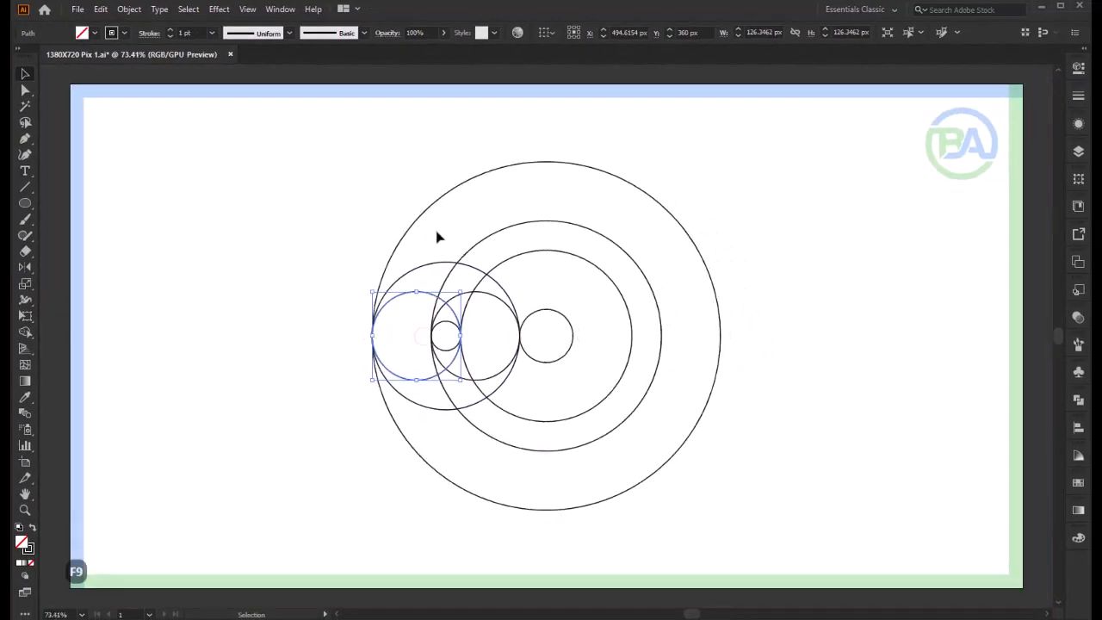
# - Group the four small tangent circles and rotate the group about the central circle's centre to the grid's upper right
pyautogui.keyDown('shift'); pyautogui.click(453, 332); pyautogui.keyUp('shift')
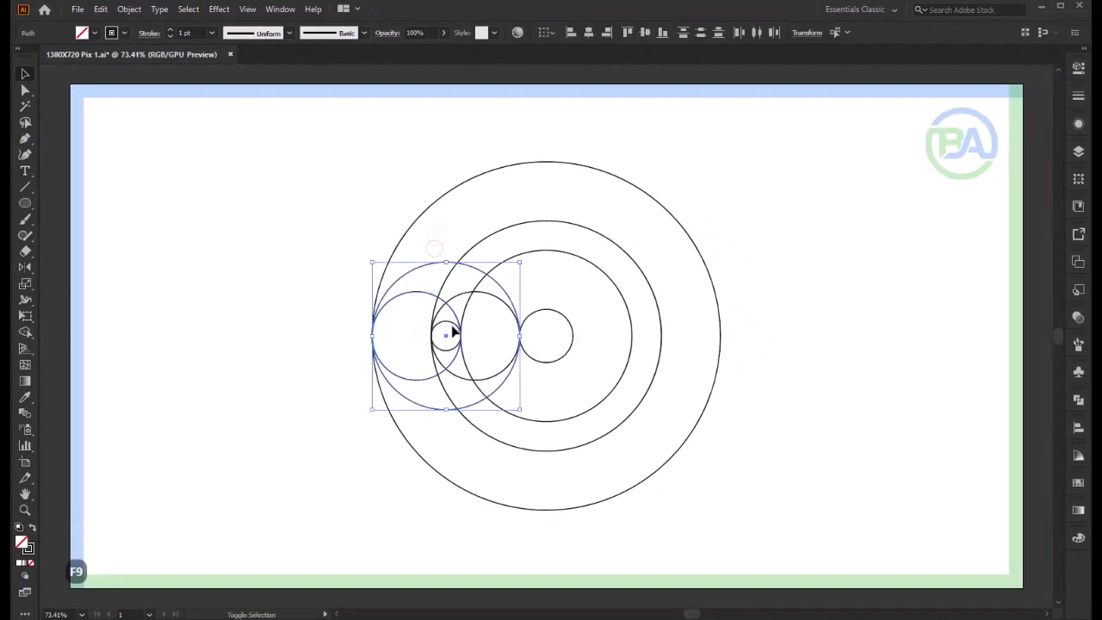
pyautogui.hotkey('ctrl', 'g')
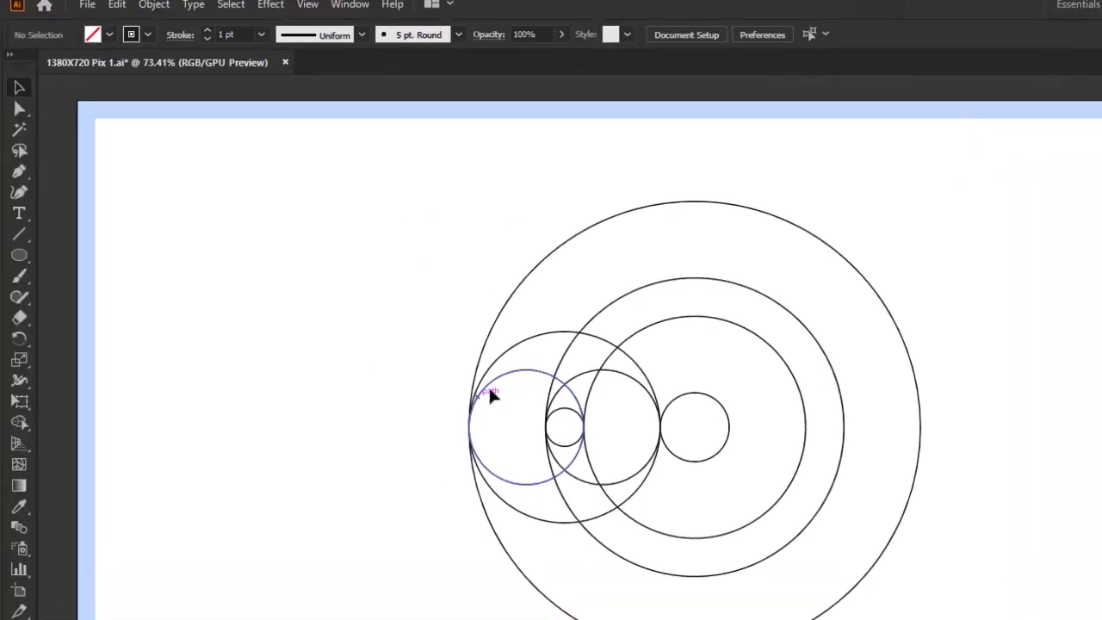
pyautogui.click(401, 294)
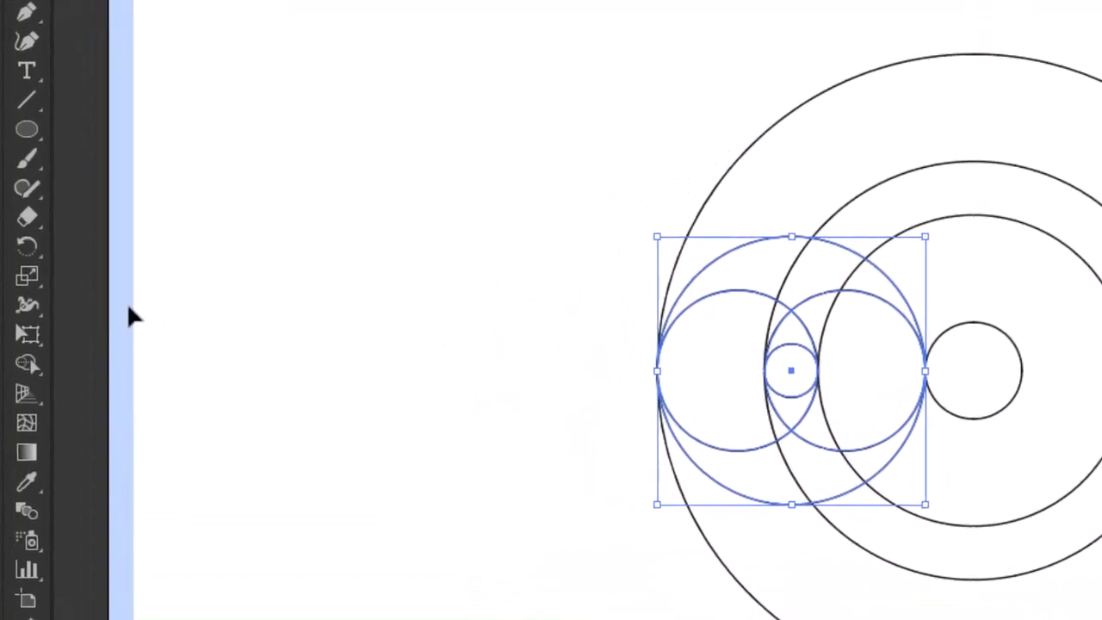
pyautogui.click(35, 308)
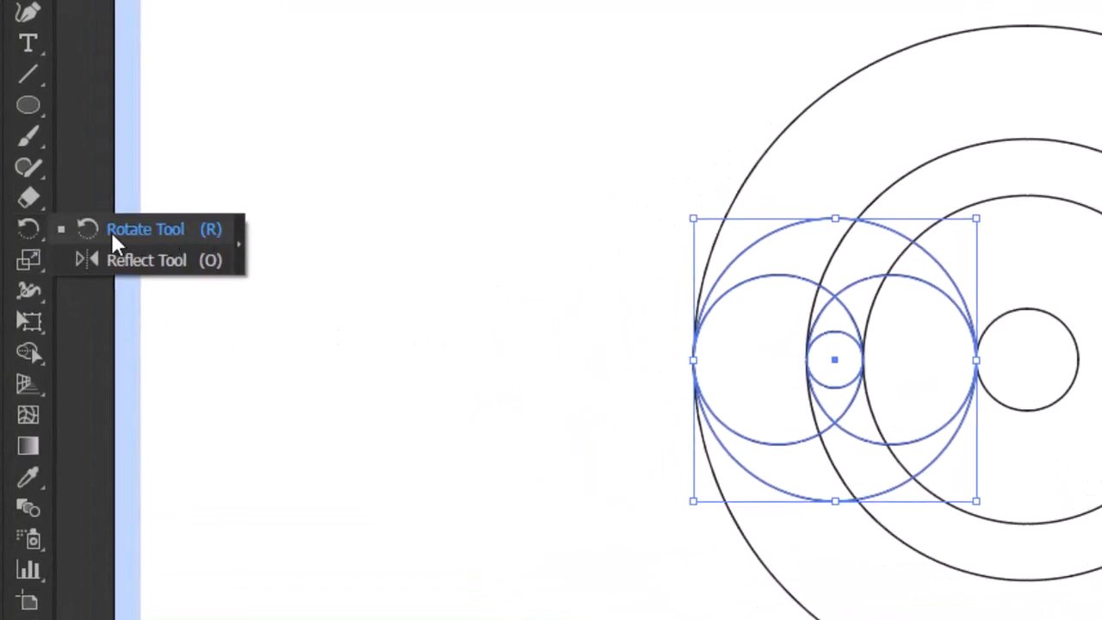
pyautogui.click(160, 231)
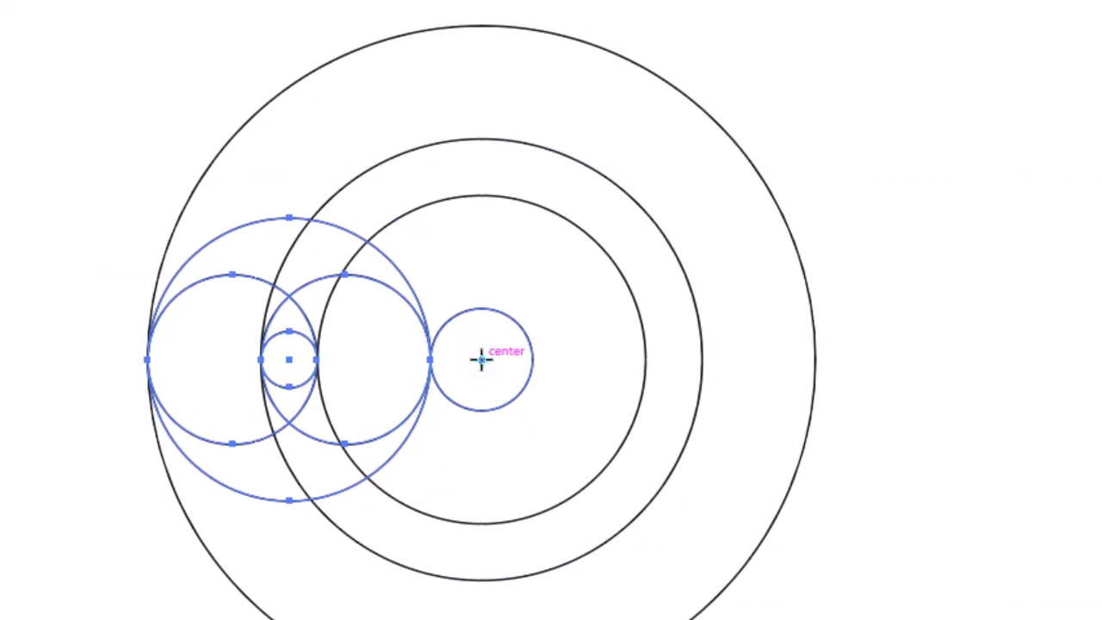
pyautogui.moveTo(204, 258); pyautogui.dragTo(702, 211)
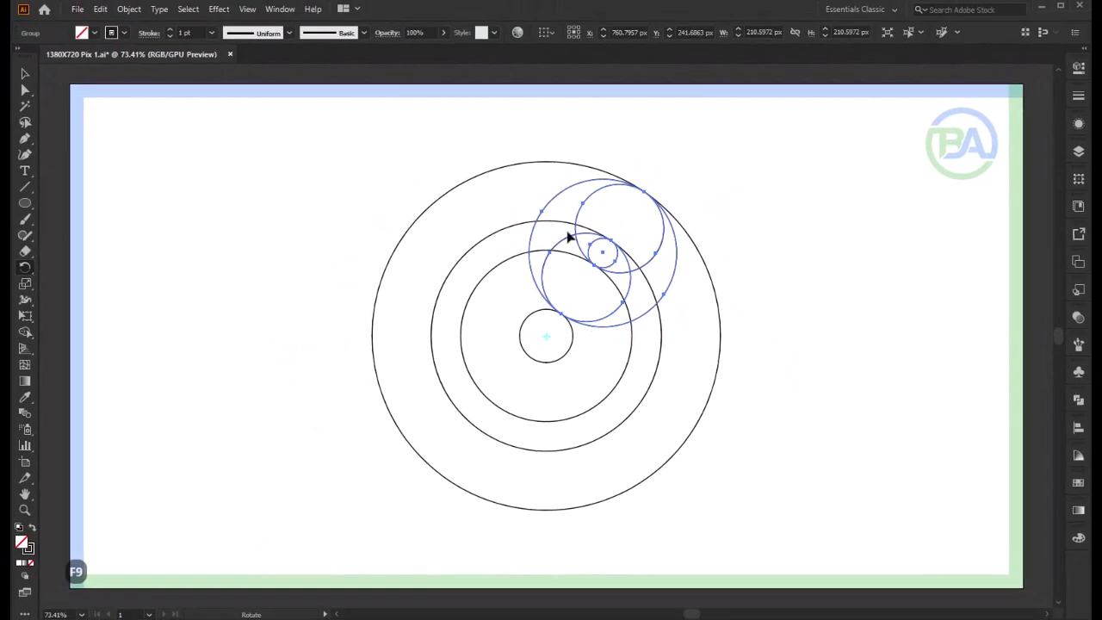
# - Create a copy of the circle group reflected across the horizontal axis and move it straight down to the mirrored lower-right position
pyautogui.click(27, 271)
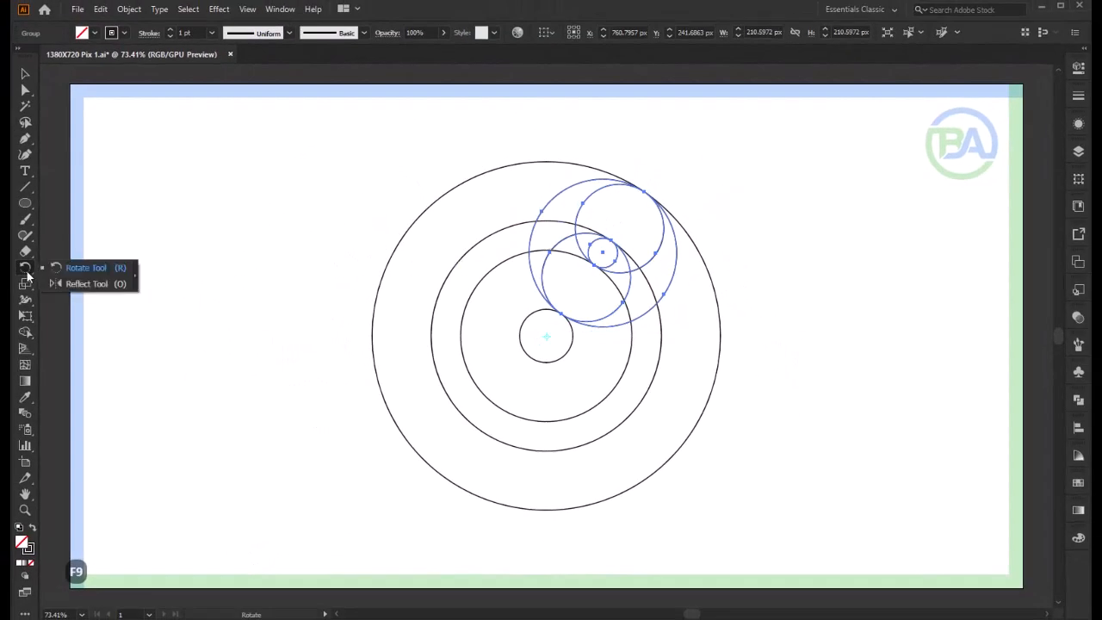
pyautogui.click(83, 284)
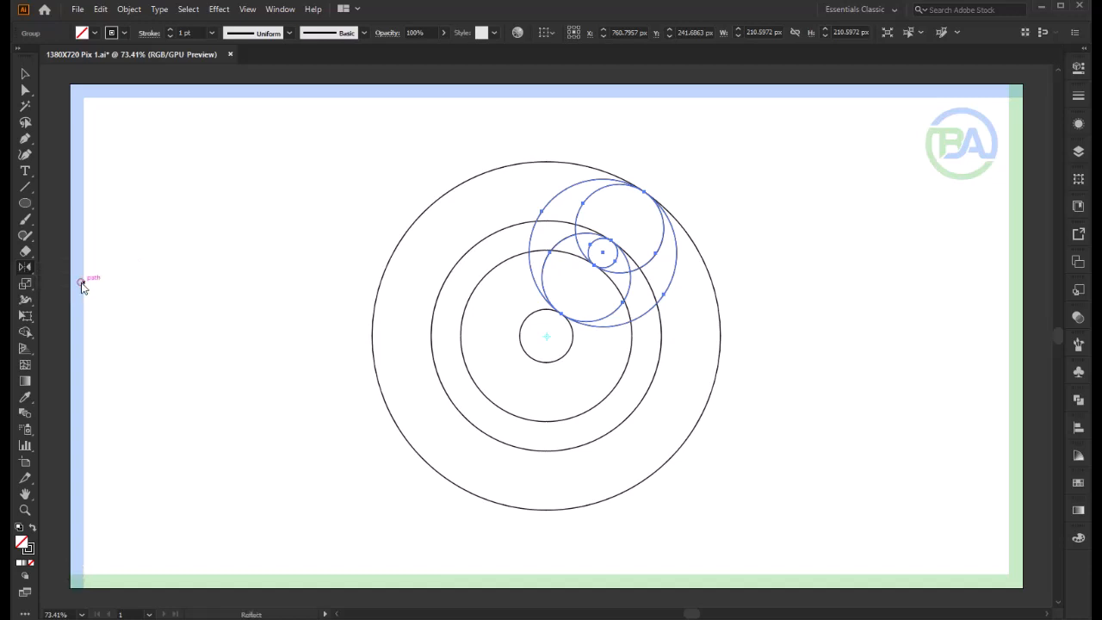
pyautogui.doubleClick(26, 268)
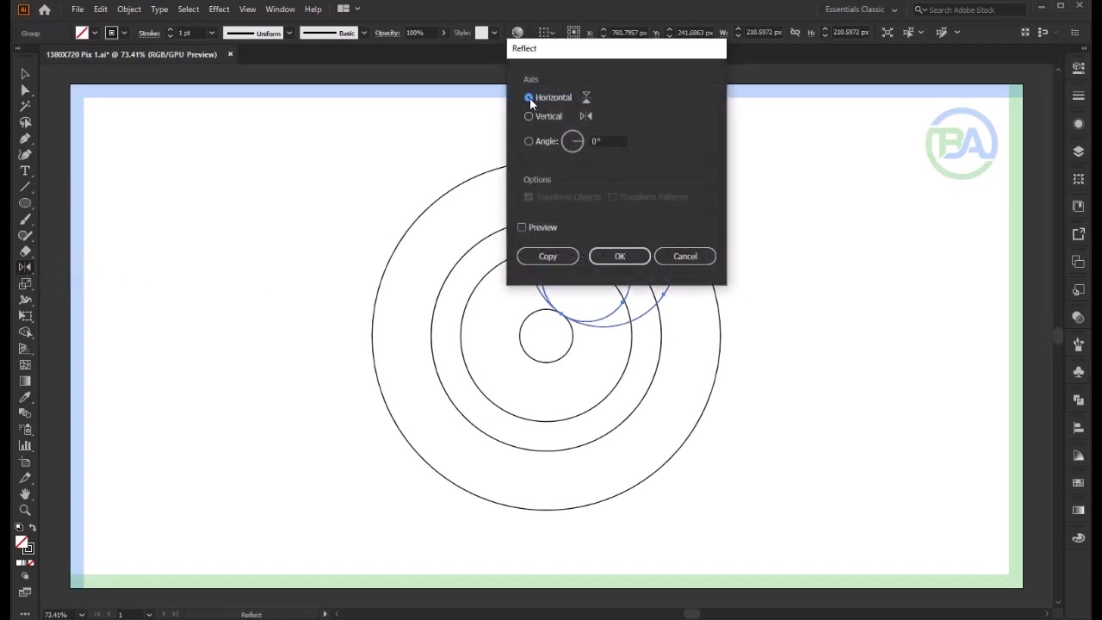
pyautogui.click(549, 256)
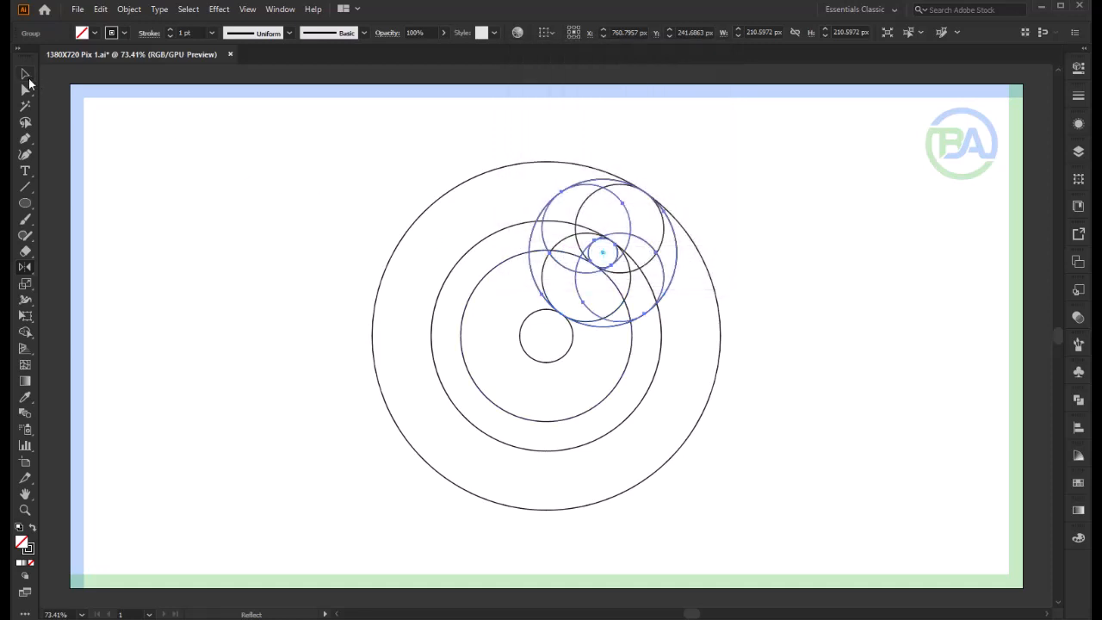
pyautogui.click(25, 76)
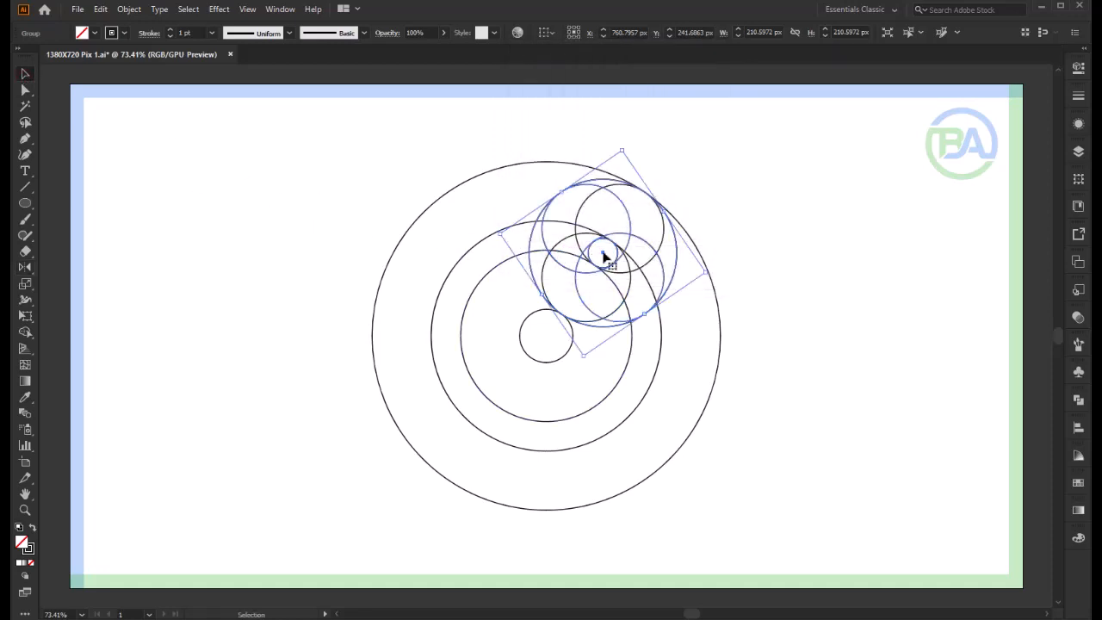
pyautogui.moveTo(603, 257); pyautogui.dragTo(621, 422)
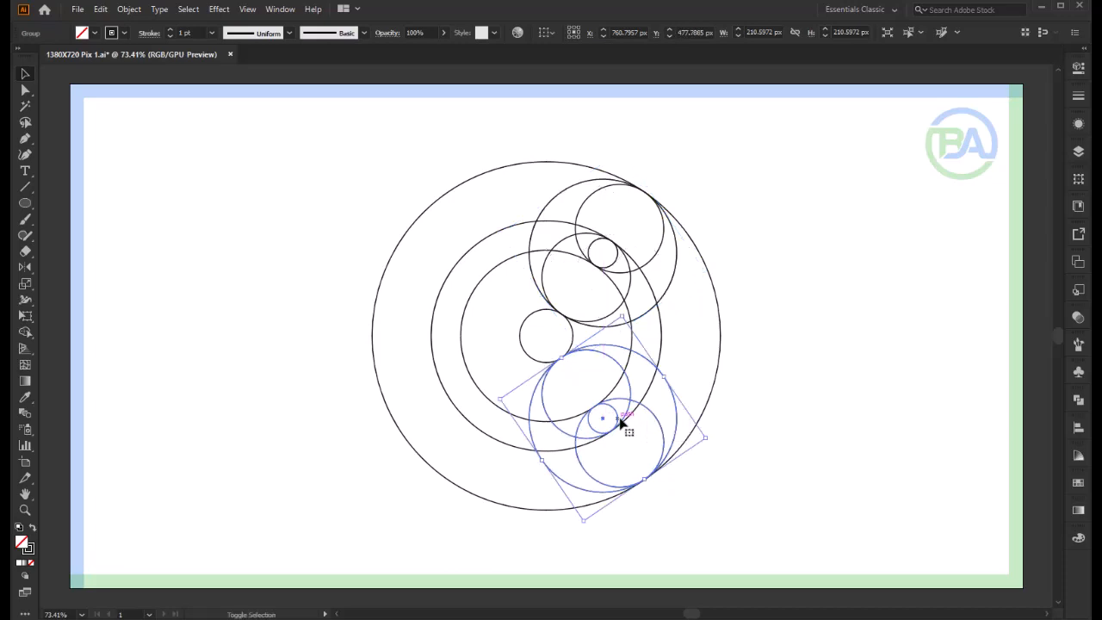
pyautogui.press('F9')
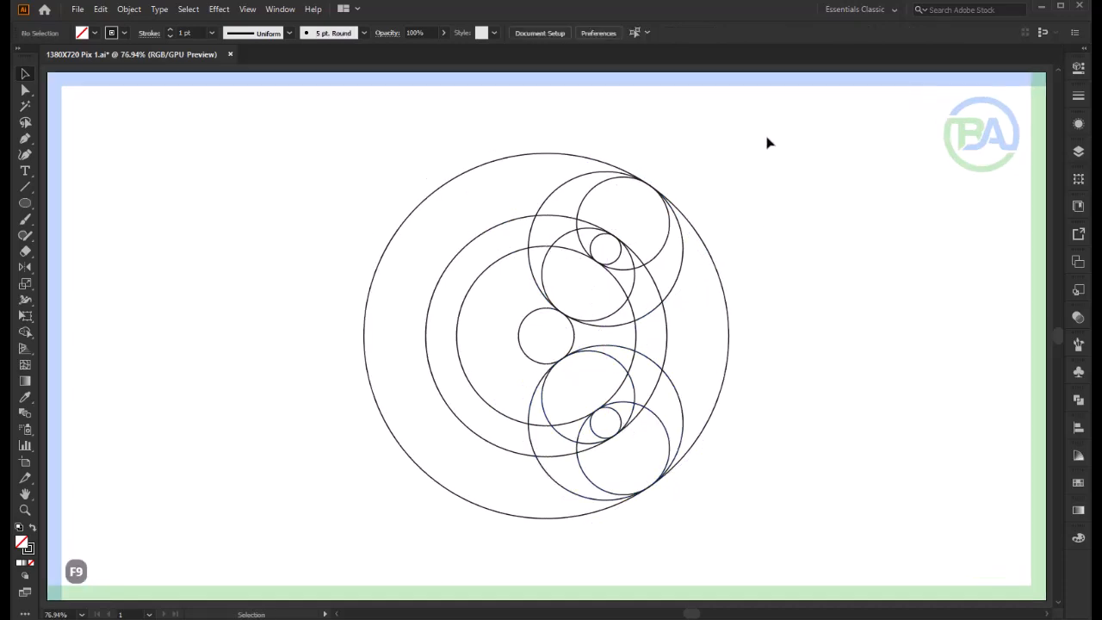
# - Merge the outer ring's regions and its curled ends into one black-filled C shape with the Shape Builder Tool, using all circles
pyautogui.moveTo(769, 133); pyautogui.dragTo(338, 527)
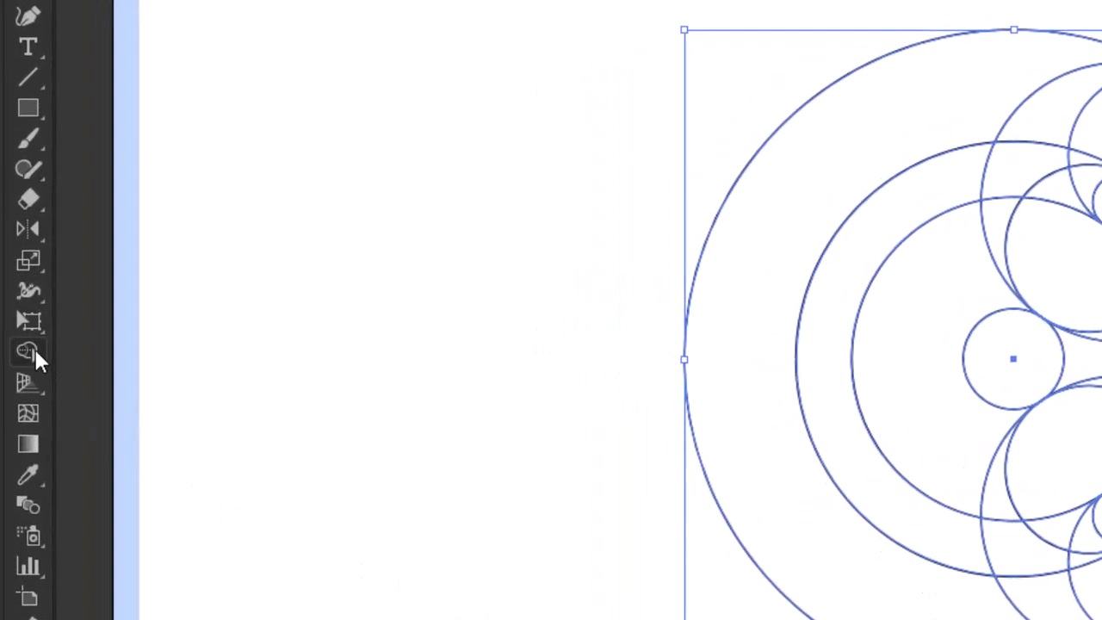
pyautogui.click(29, 350)
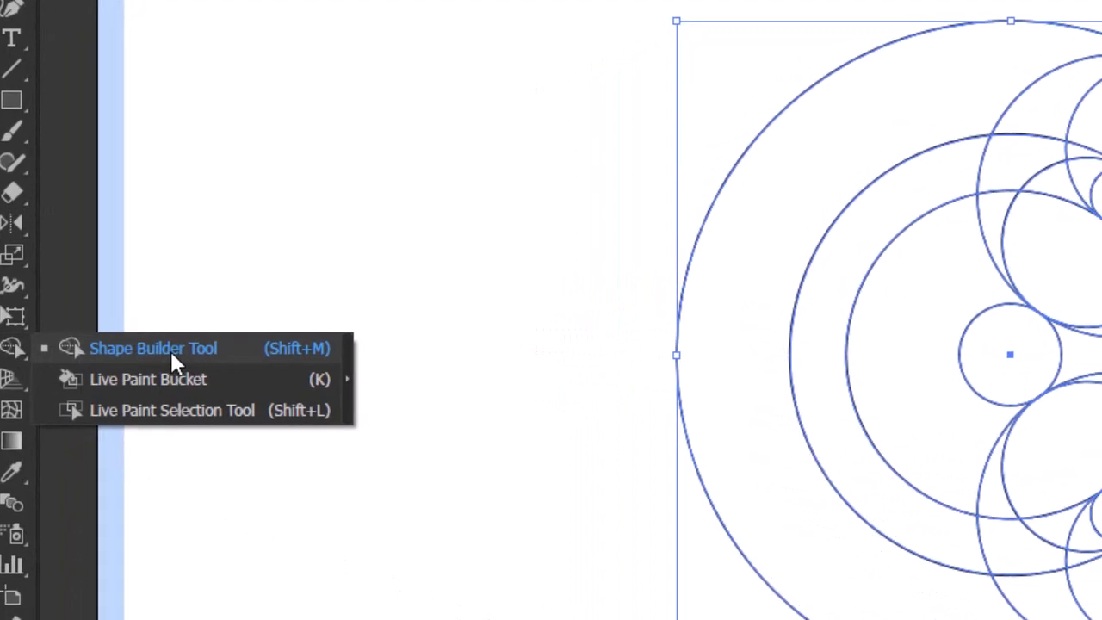
pyautogui.click(111, 355)
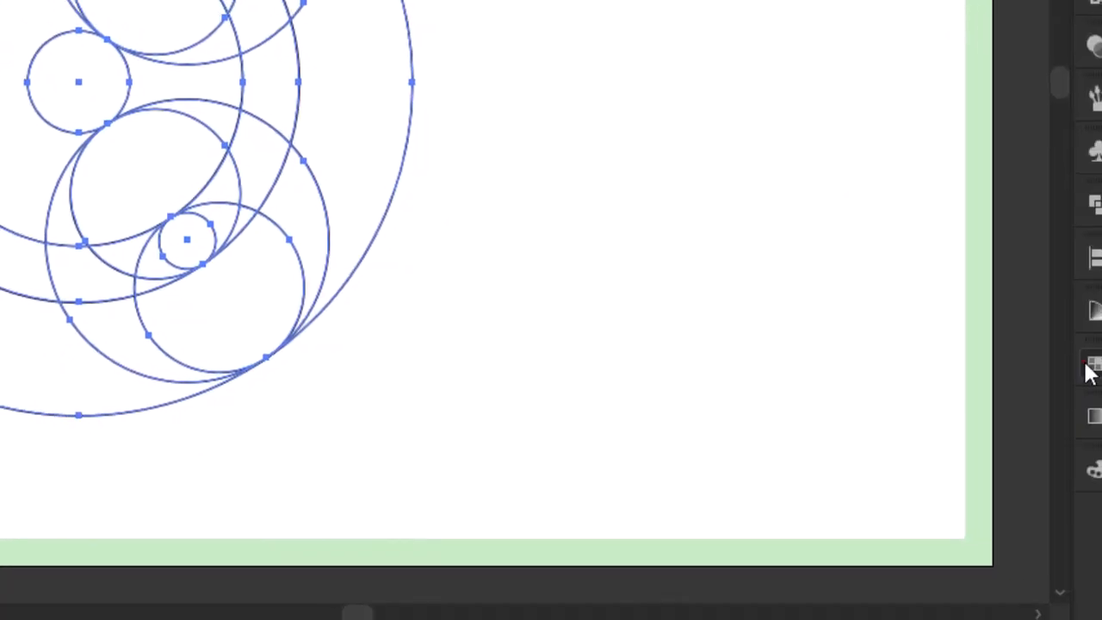
pyautogui.click(1087, 366)
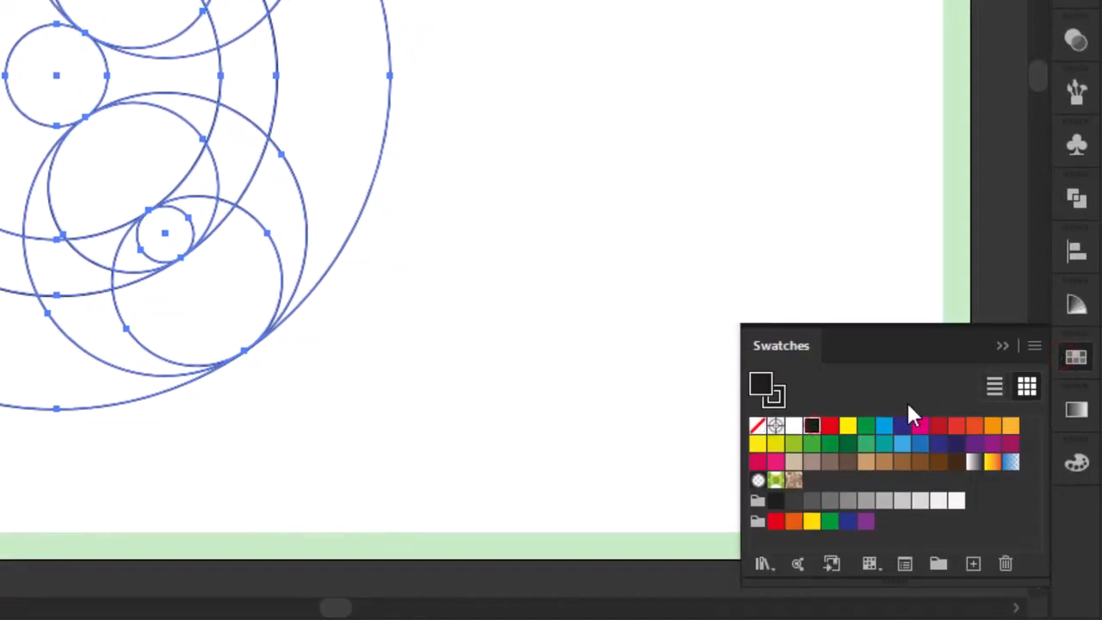
pyautogui.click(1002, 345)
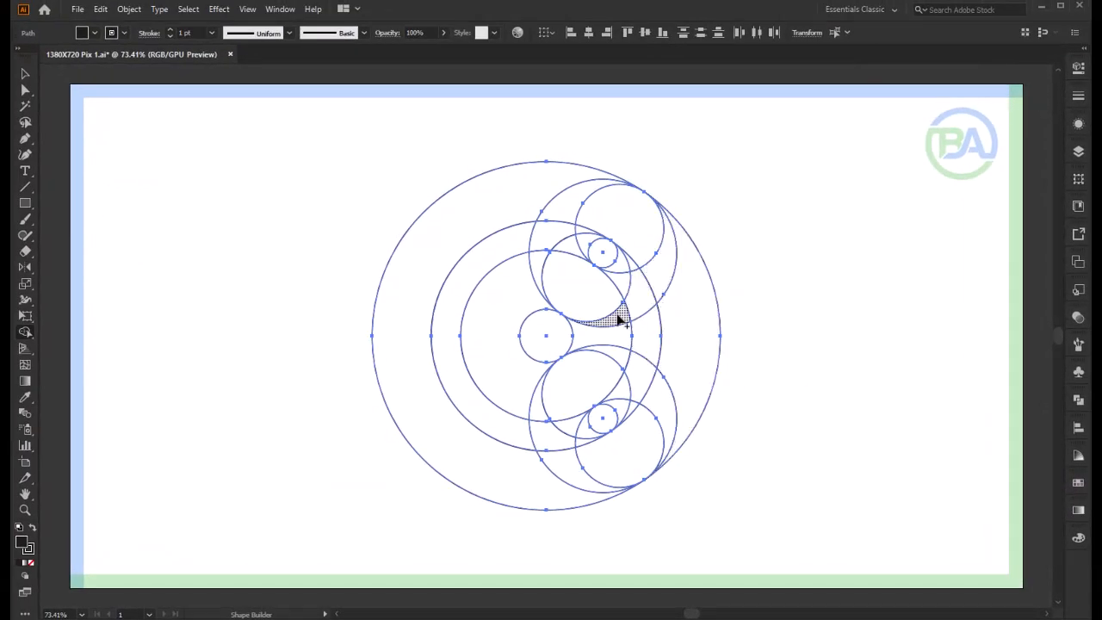
pyautogui.click(635, 270)
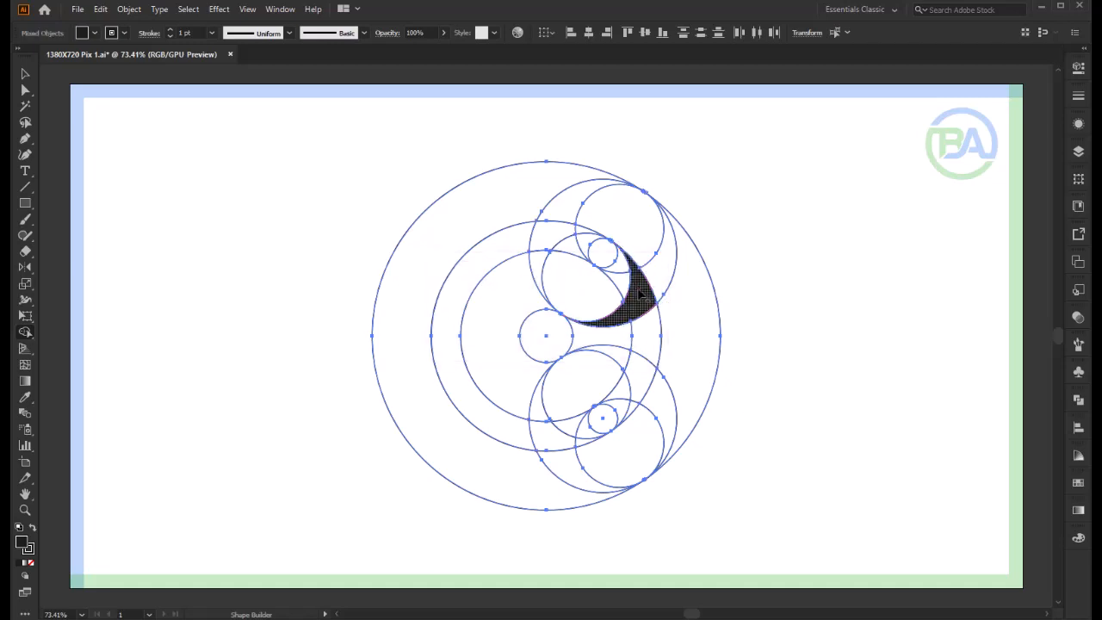
pyautogui.click(644, 249)
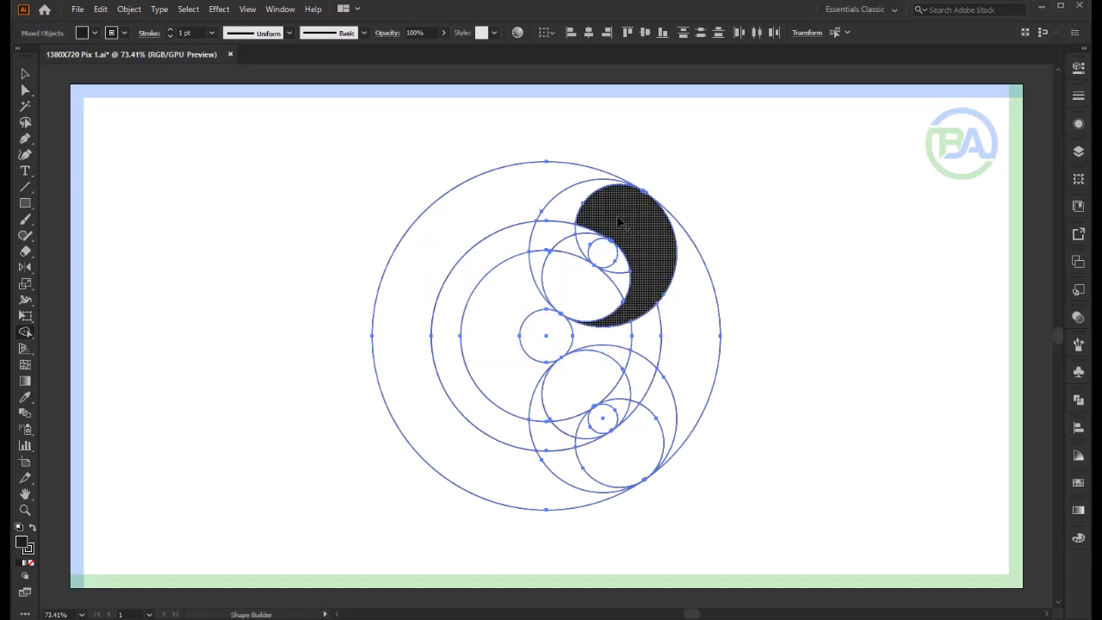
pyautogui.moveTo(562, 202)
pyautogui.mouseDown()
pyautogui.moveTo(476, 233)
pyautogui.moveTo(479, 282)
pyautogui.mouseUp()
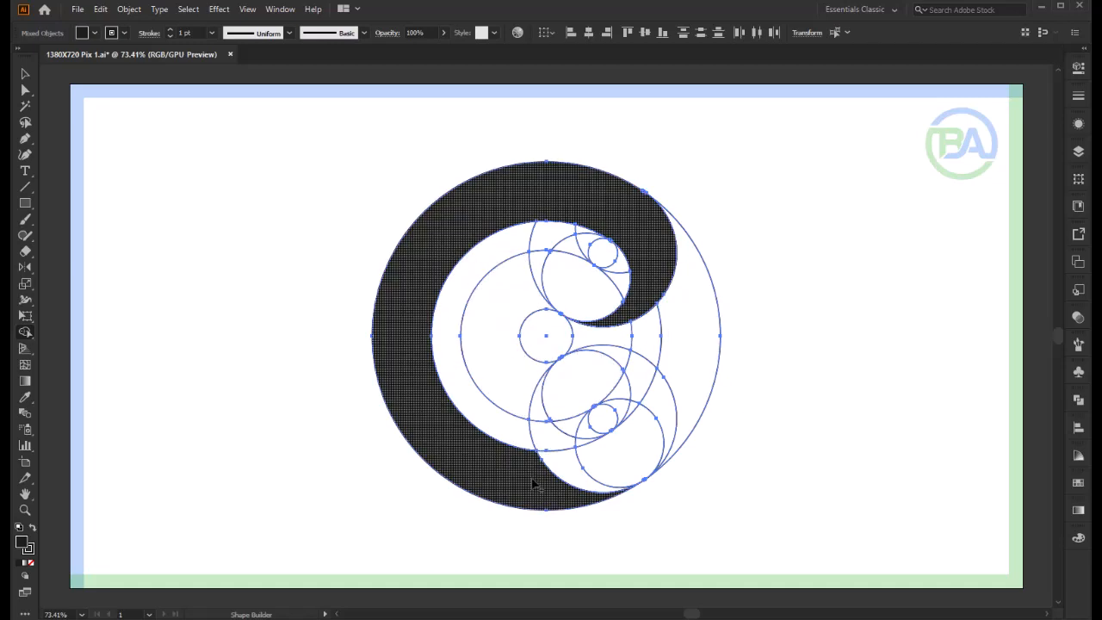
pyautogui.moveTo(565, 480)
pyautogui.mouseDown()
pyautogui.moveTo(615, 449)
pyautogui.moveTo(632, 408)
pyautogui.moveTo(651, 433)
pyautogui.mouseUp()
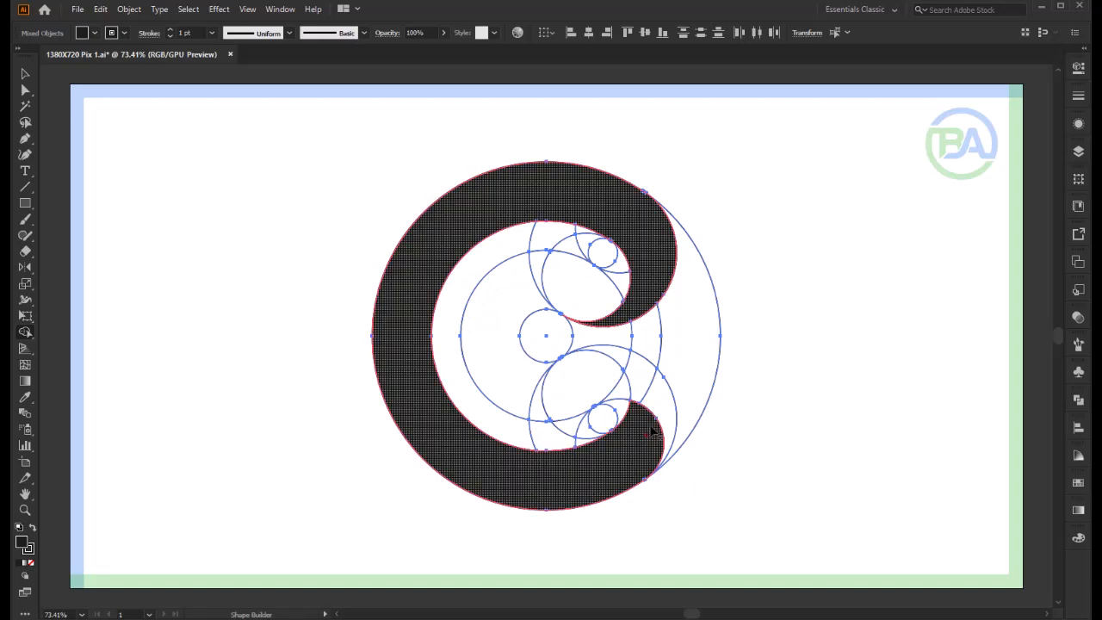
pyautogui.click(622, 364)
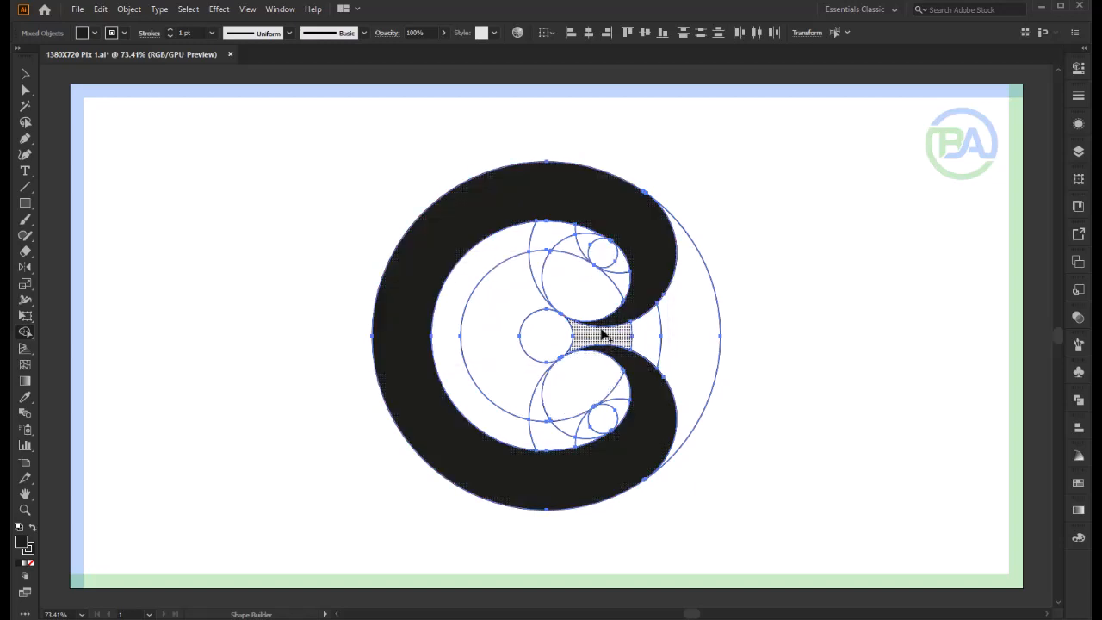
# - Merge the inner ring's regions and both adjoining circle lobes into a second black C shape around the central circle
pyautogui.moveTo(624, 285); pyautogui.dragTo(531, 295)
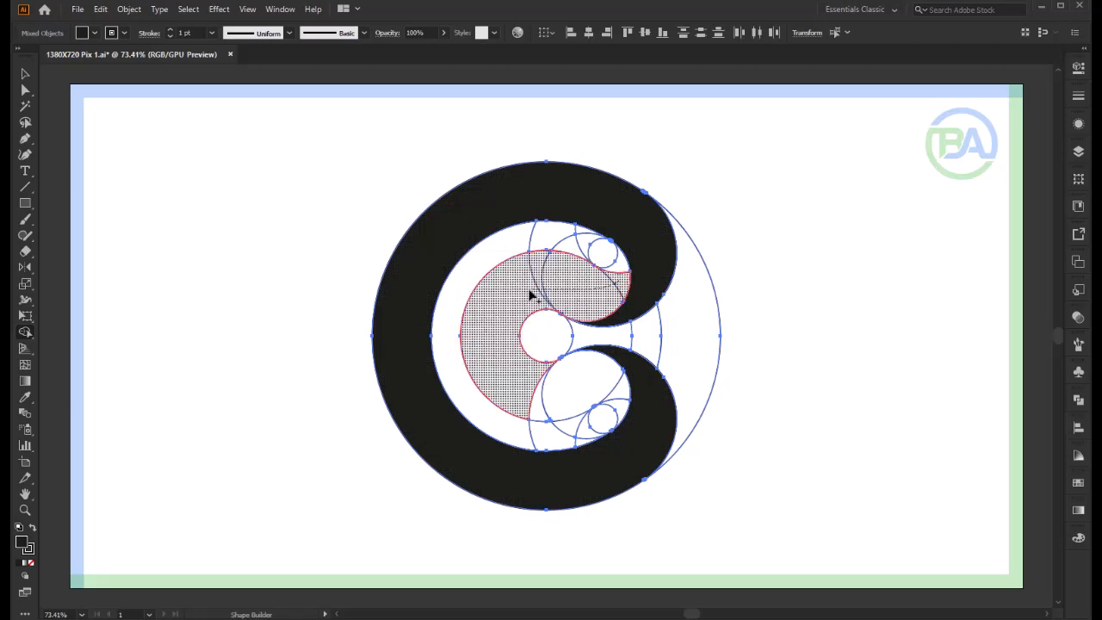
pyautogui.moveTo(522, 380); pyautogui.dragTo(626, 394)
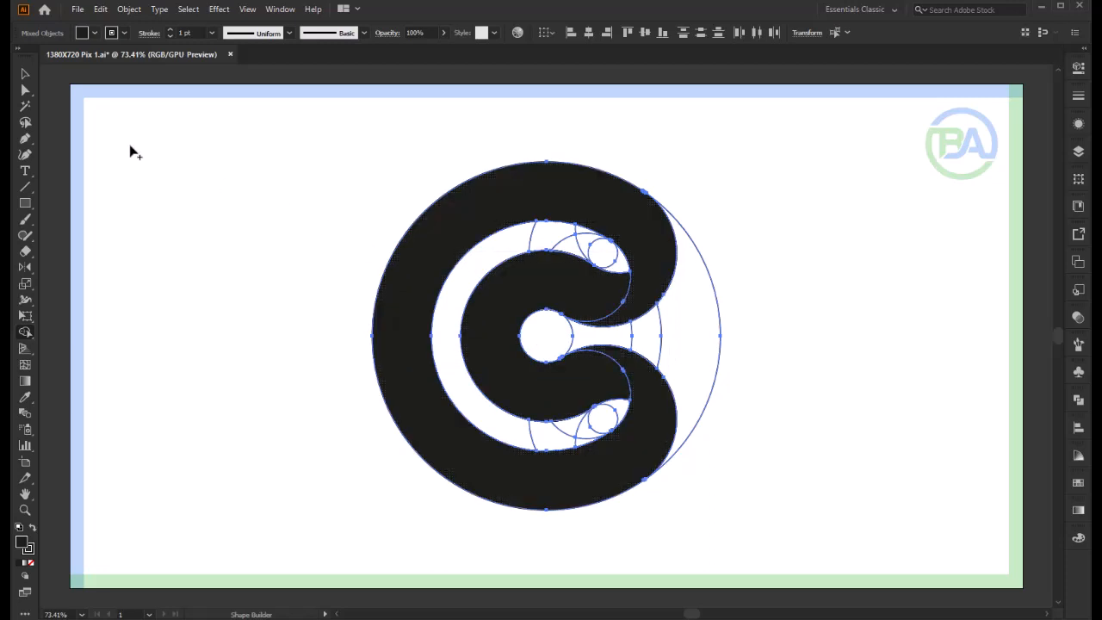
pyautogui.click(28, 74)
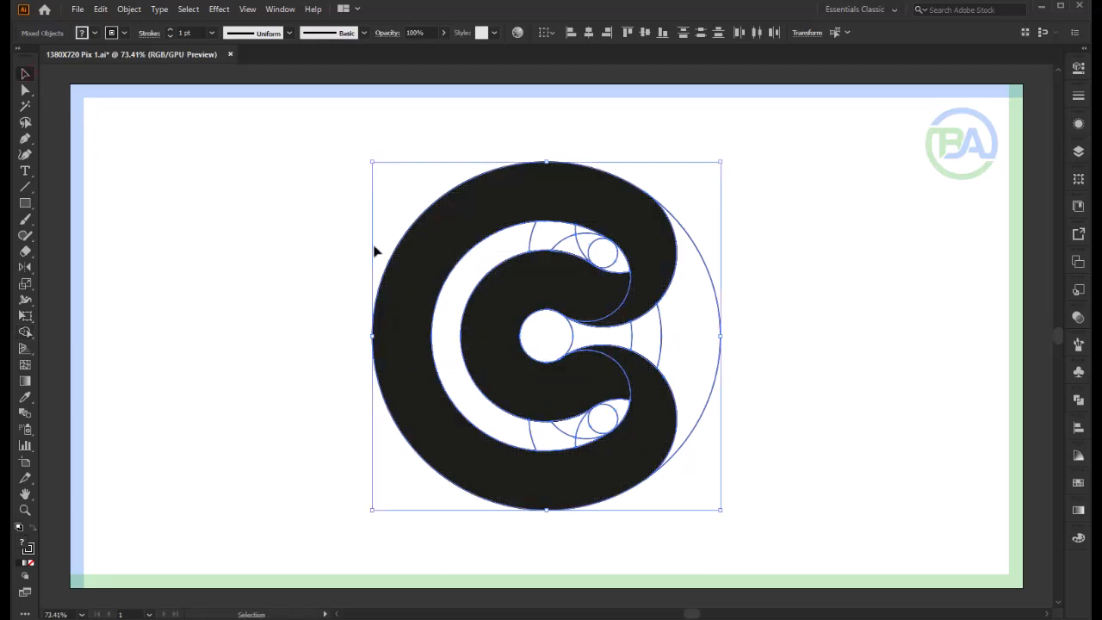
pyautogui.rightClick(638, 211)
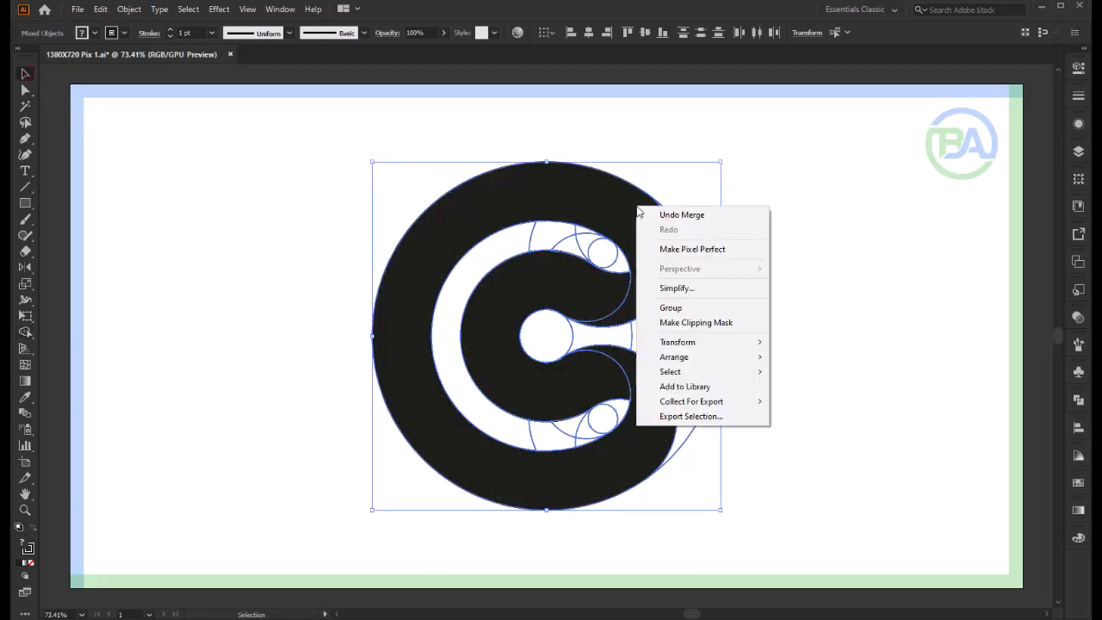
pyautogui.click(655, 136)
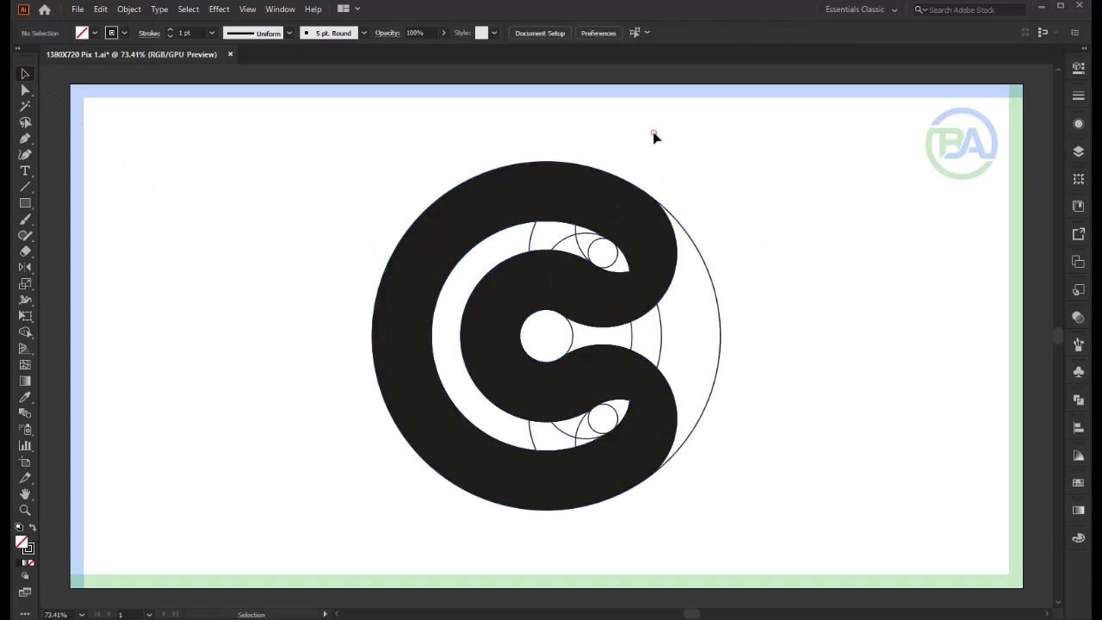
# - Delete the leftover construction paths, keeping the two black C shapes by cutting them out first and pasting them back in place
pyautogui.click(622, 227)
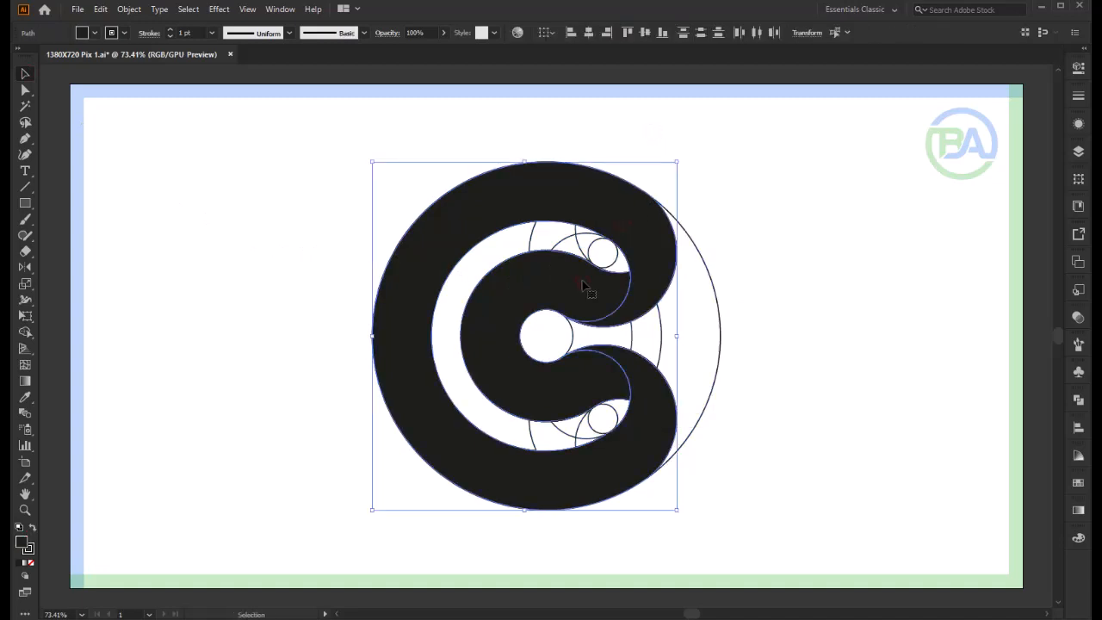
pyautogui.click(101, 10)
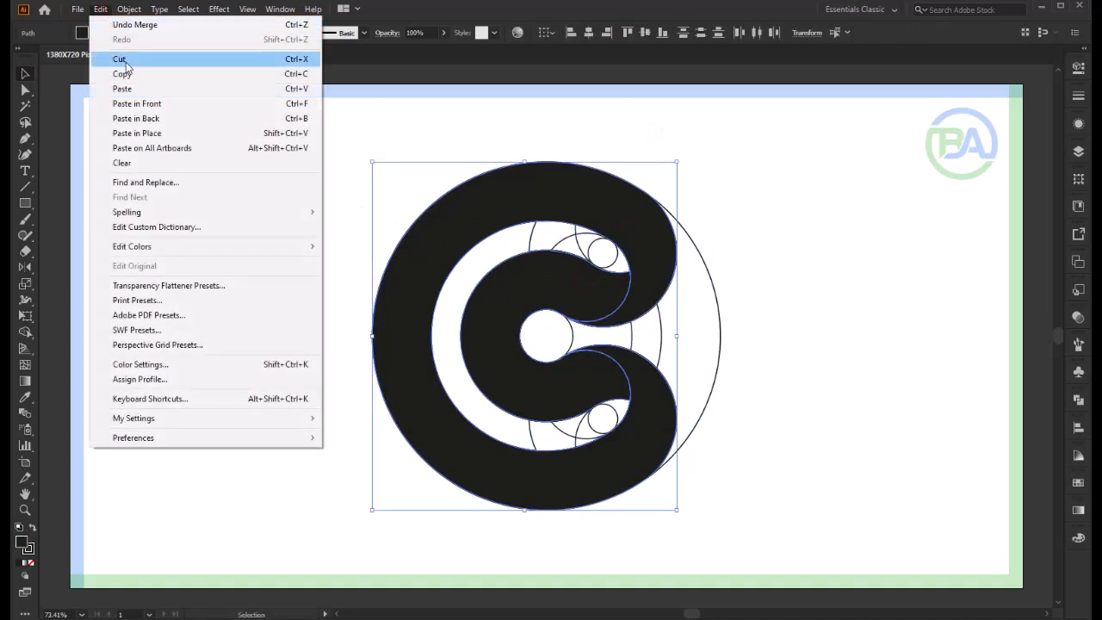
pyautogui.click(120, 54)
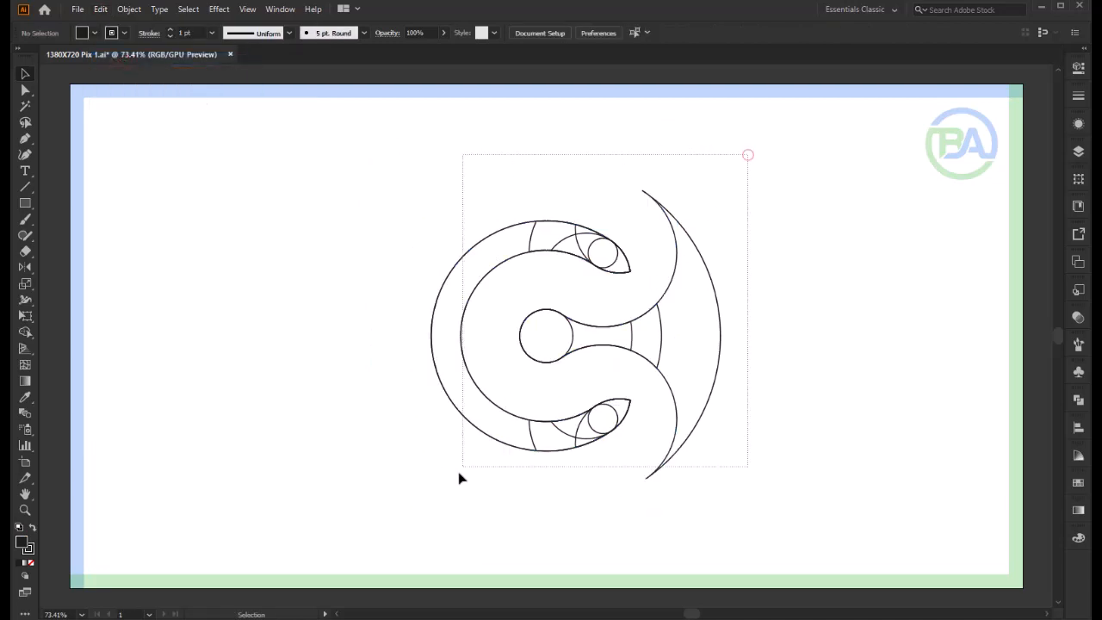
pyautogui.hotkey('ctrl', 'a')
pyautogui.press('Delete')
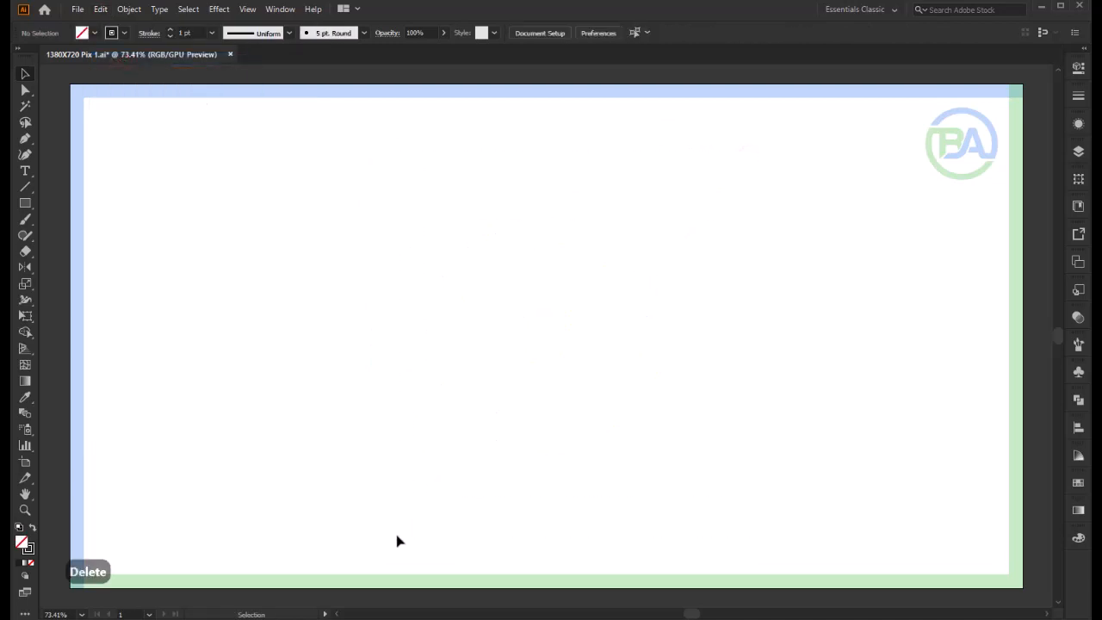
pyautogui.click(105, 10)
pyautogui.click(169, 130)
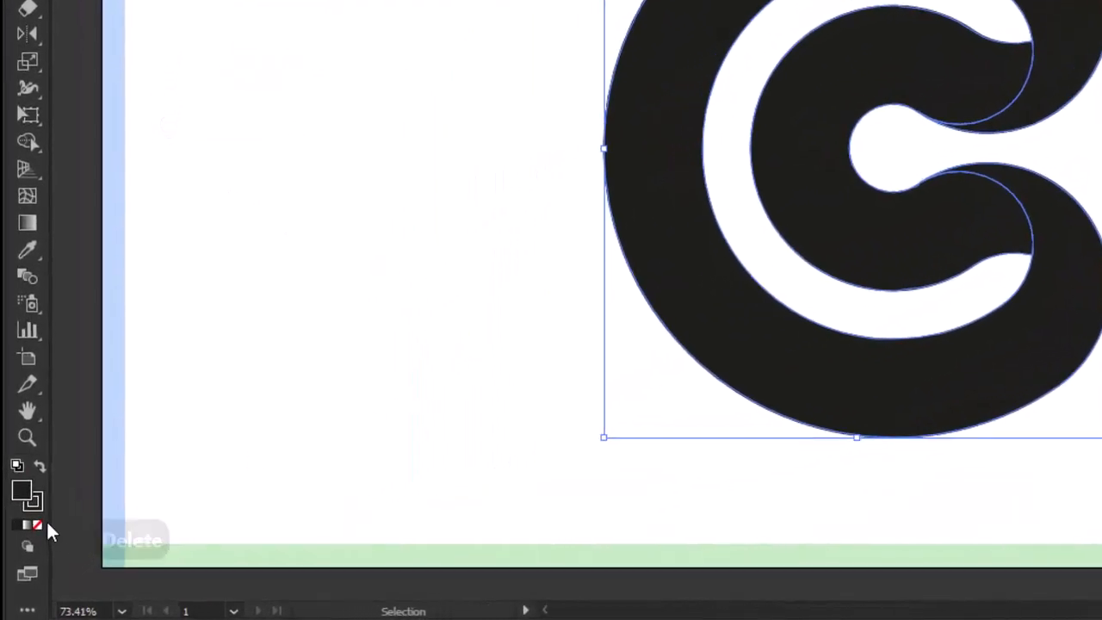
# - Remove the stroke from both C shapes and fill them with a linear white-to-black gradient
pyautogui.click(40, 511)
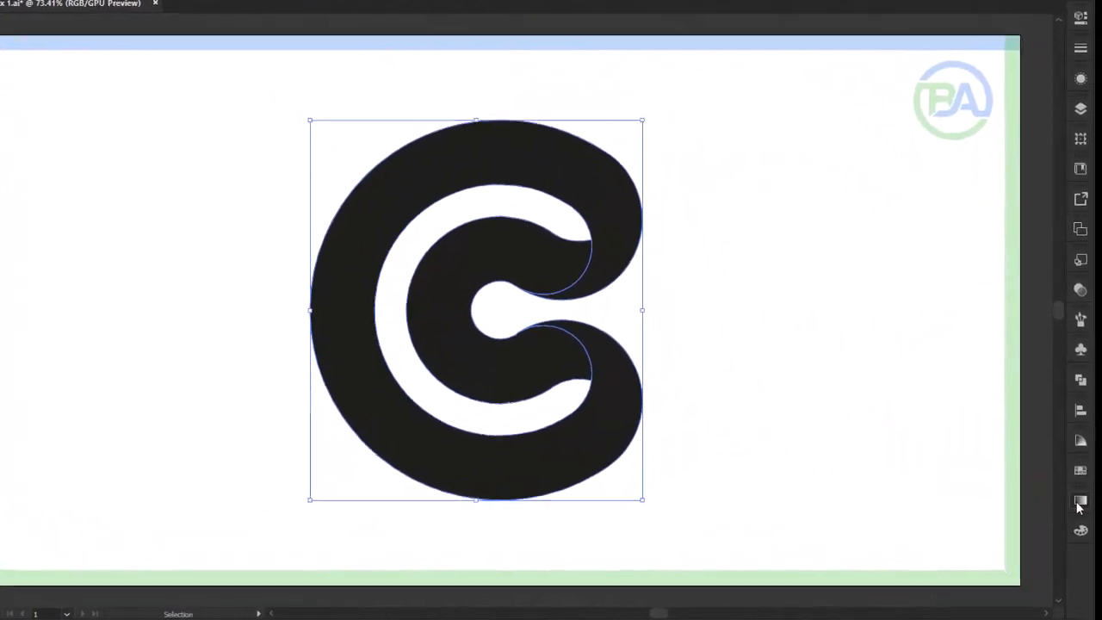
pyautogui.click(1080, 501)
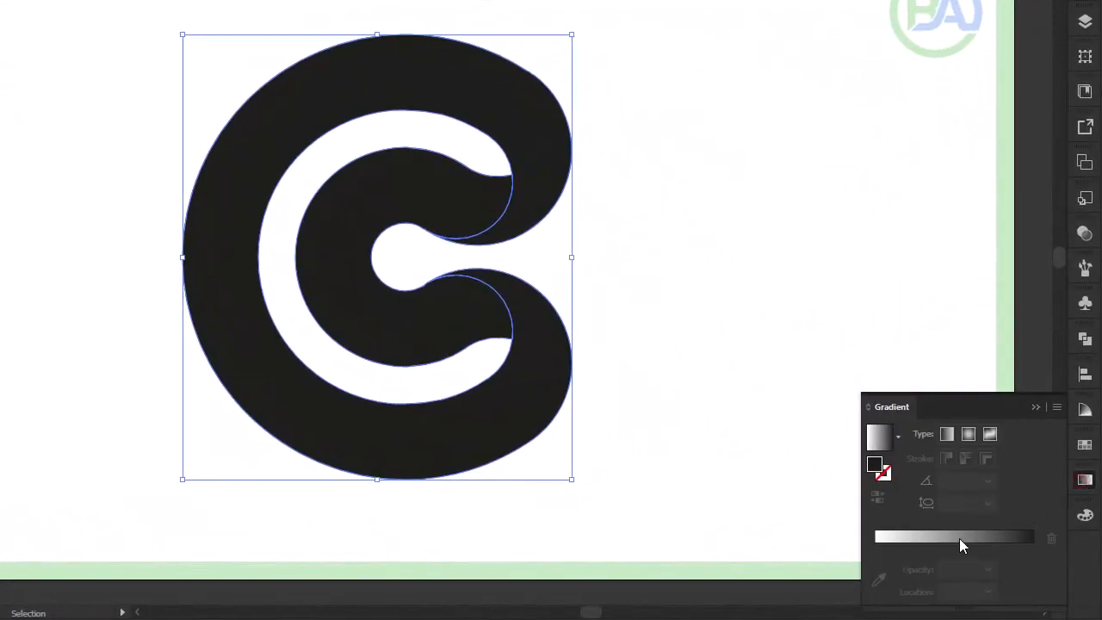
pyautogui.click(960, 540)
pyautogui.moveTo(1016, 404); pyautogui.dragTo(978, 371)
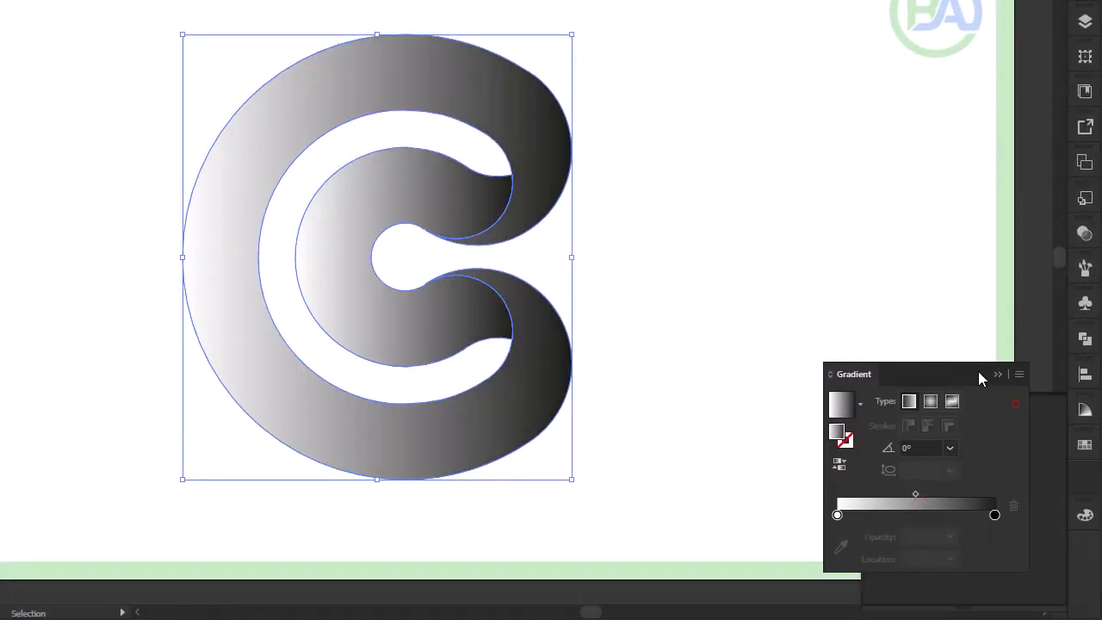
# - Recolour the gradient's white stop to cyan 00DEE3 in RGB and shift the gradient midpoint to about 73% for both C shapes
pyautogui.click(837, 514)
pyautogui.click(1085, 479)
pyautogui.moveTo(885, 449); pyautogui.dragTo(921, 169)
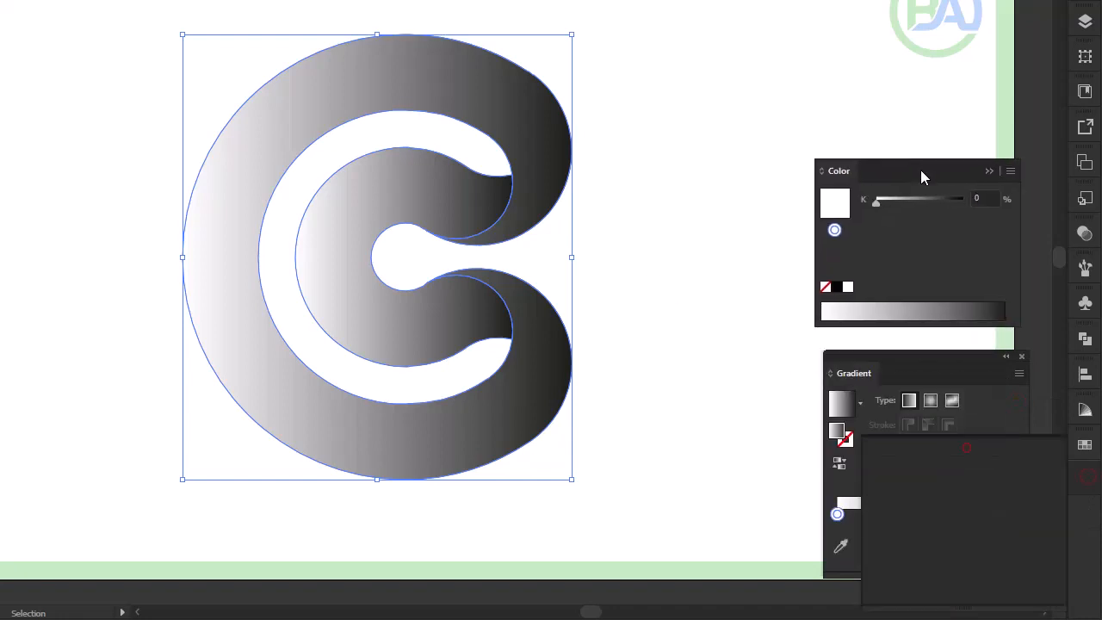
pyautogui.doubleClick(837, 514)
pyautogui.click(857, 344)
pyautogui.click(837, 514)
pyautogui.moveTo(932, 239); pyautogui.dragTo(956, 247)
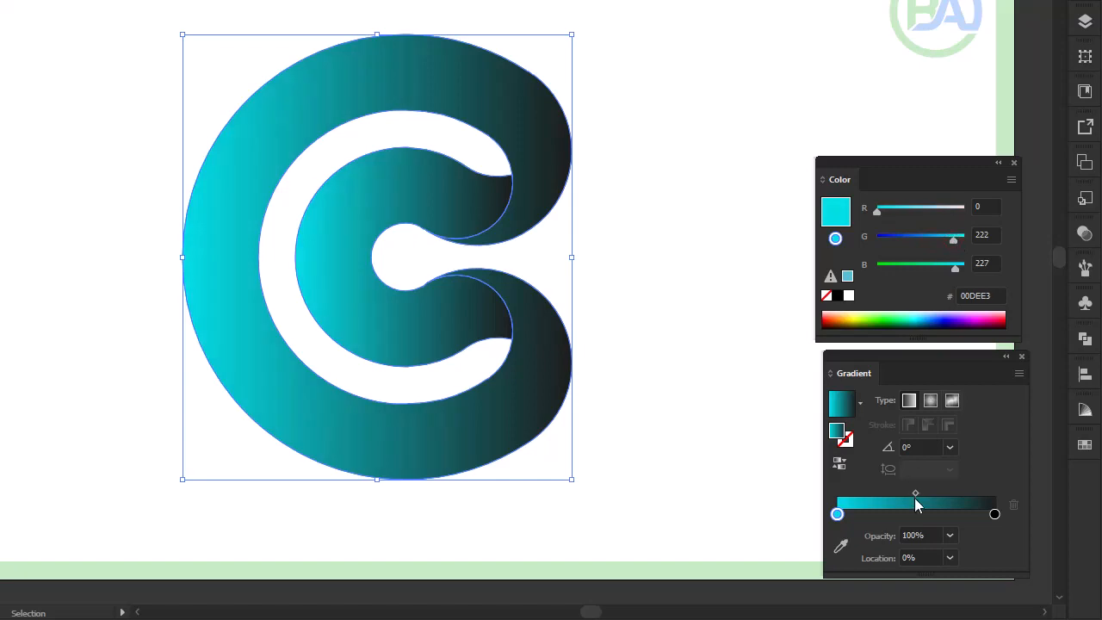
pyautogui.moveTo(916, 497); pyautogui.dragTo(951, 494)
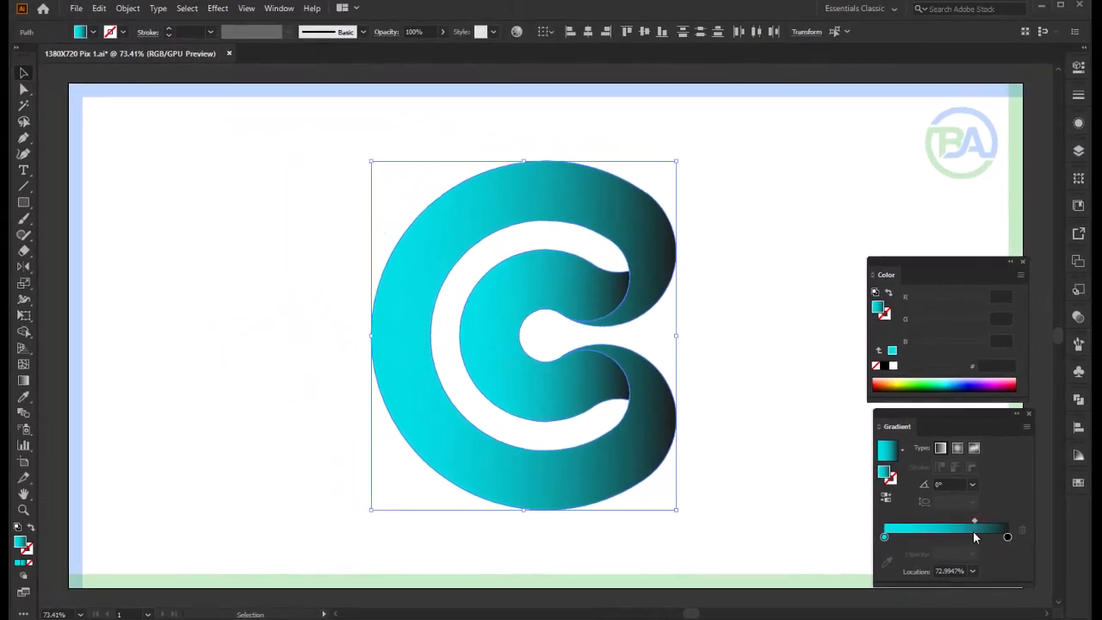
pyautogui.click(93, 418)
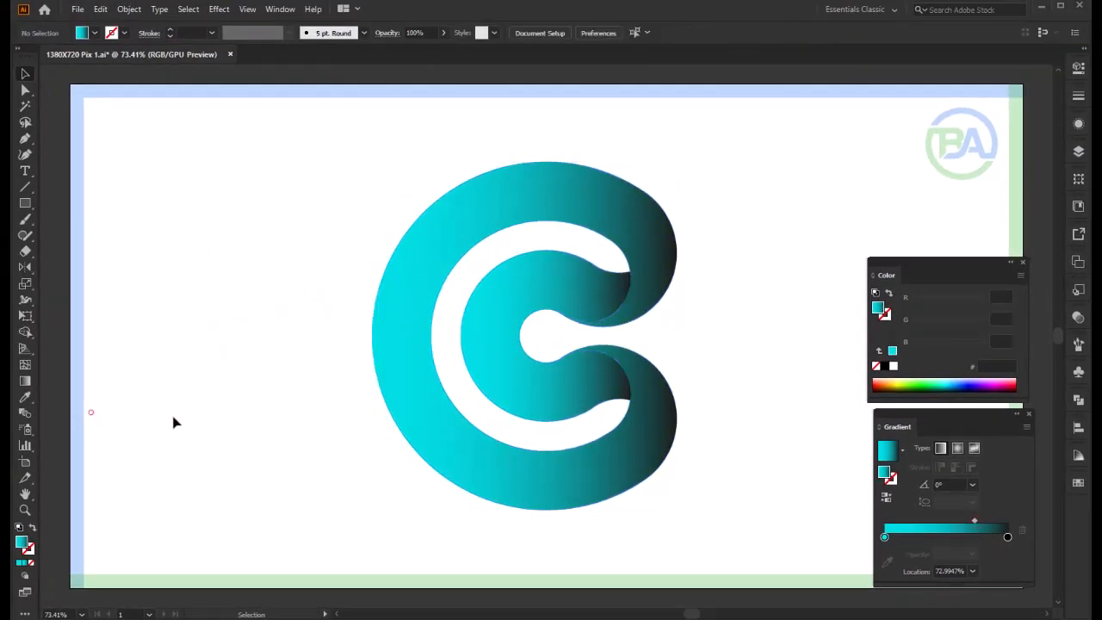
# - Reverse the outer C's gradient with the Gradient Tool, running it horizontally from cyan at the open ends to black past the outer curve
pyautogui.click(389, 387)
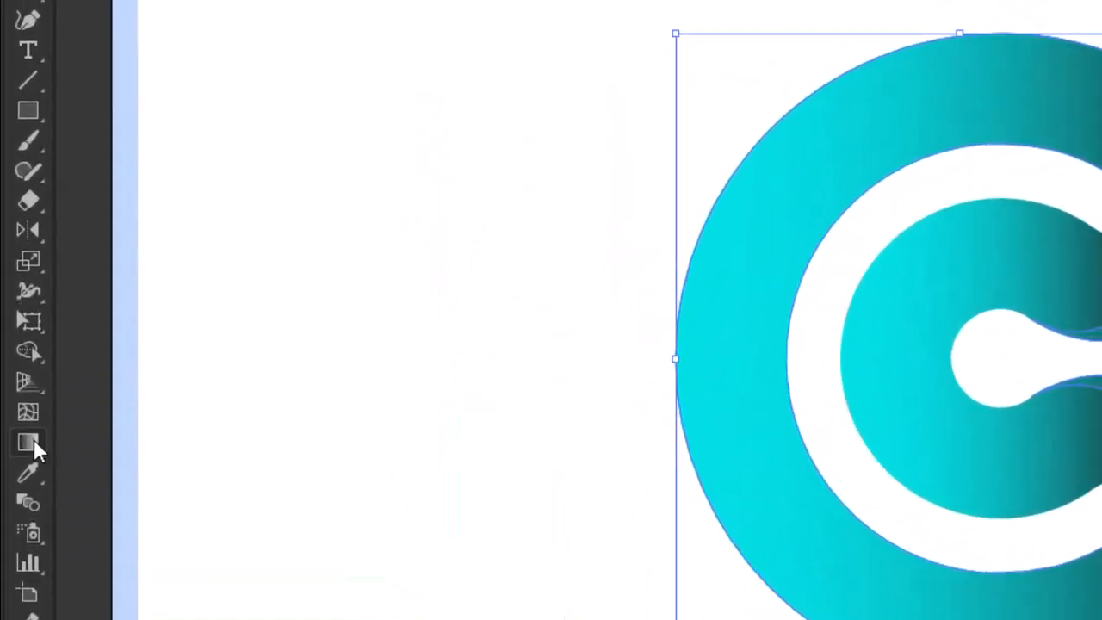
pyautogui.click(26, 392)
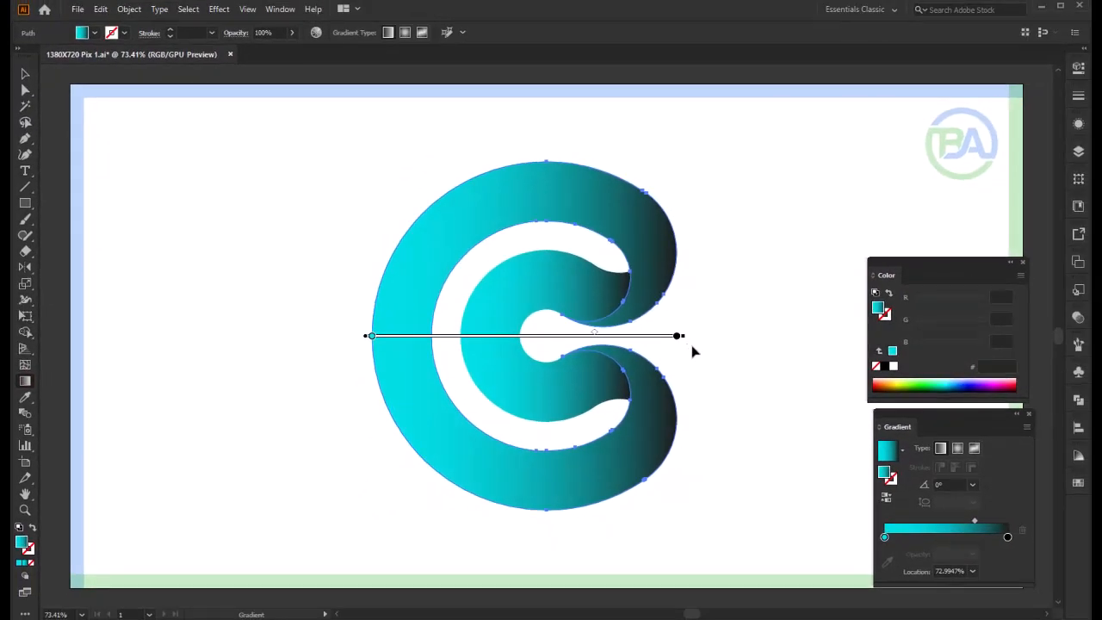
pyautogui.moveTo(692, 345)
pyautogui.mouseDown()
pyautogui.moveTo(487, 352)
pyautogui.moveTo(382, 336)
pyautogui.moveTo(319, 349)
pyautogui.mouseUp()
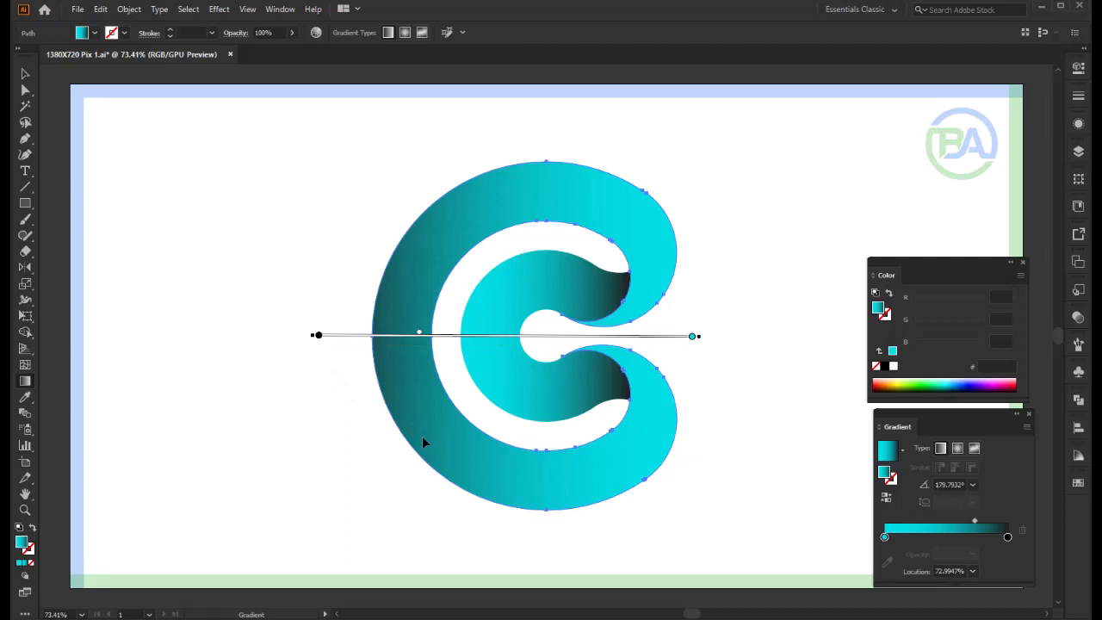
pyautogui.click(25, 74)
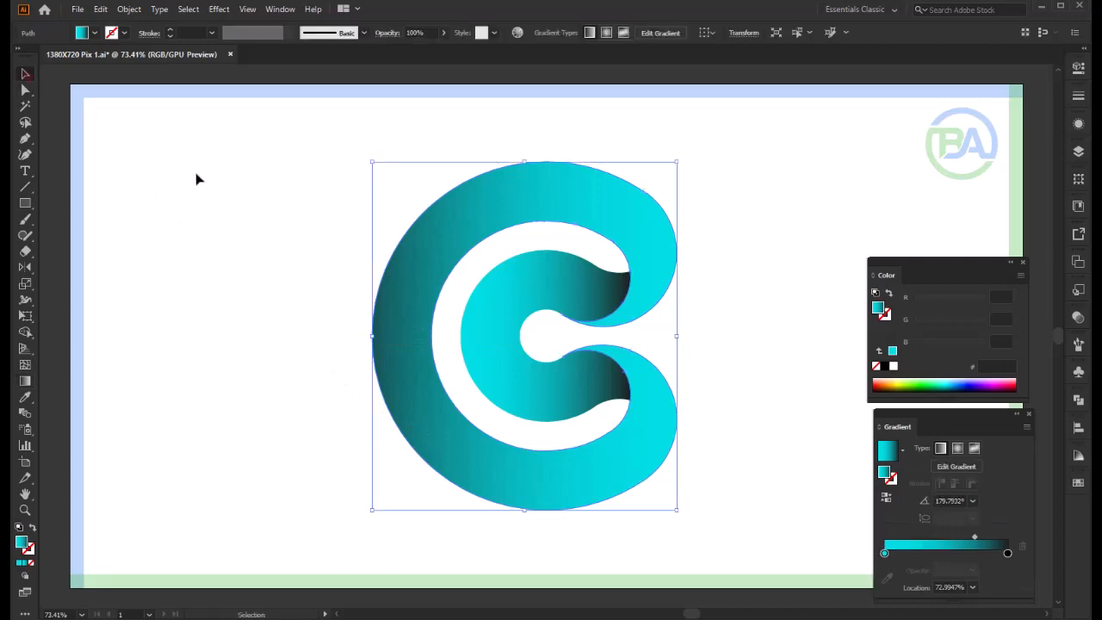
pyautogui.click(196, 174)
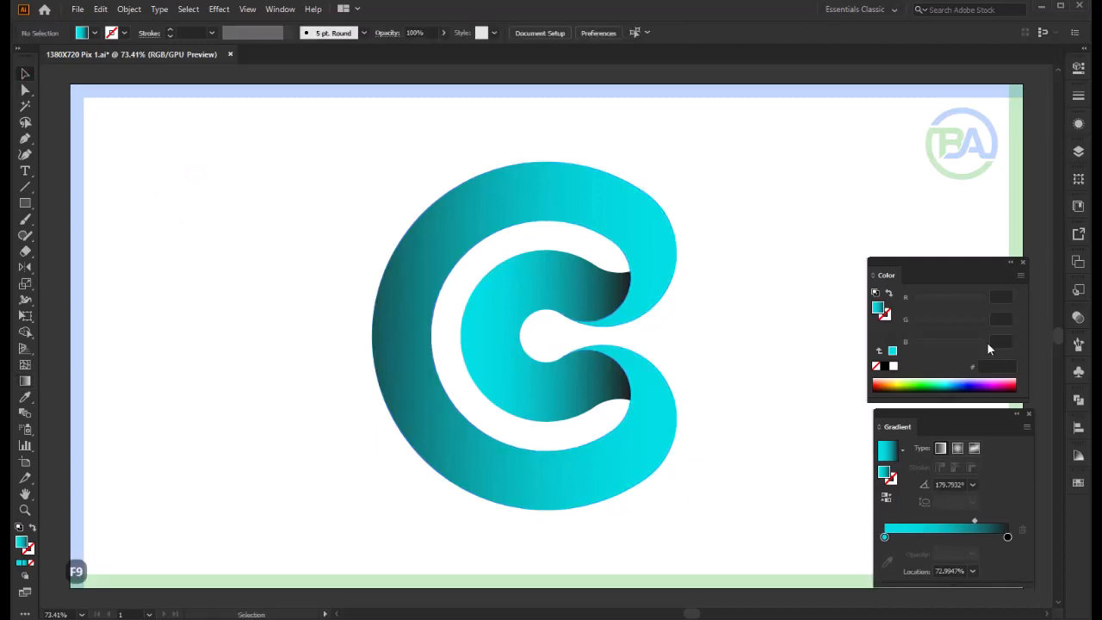
# - Return the floating Color and Gradient panels to the collapsed dock
pyautogui.moveTo(953, 267); pyautogui.dragTo(1075, 514)
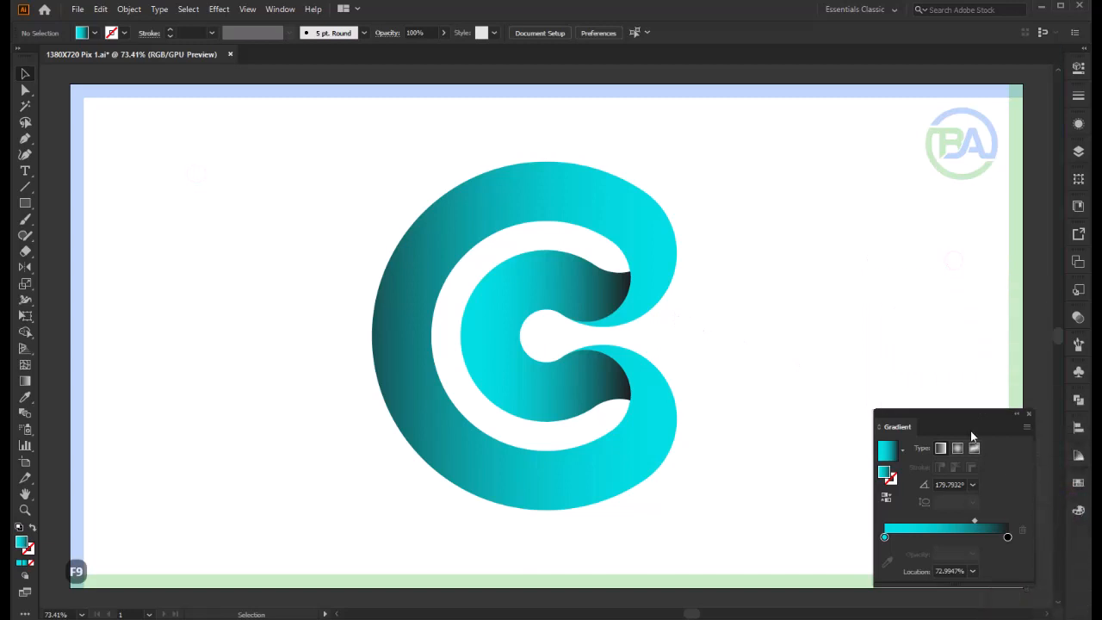
pyautogui.moveTo(959, 414); pyautogui.dragTo(1075, 541)
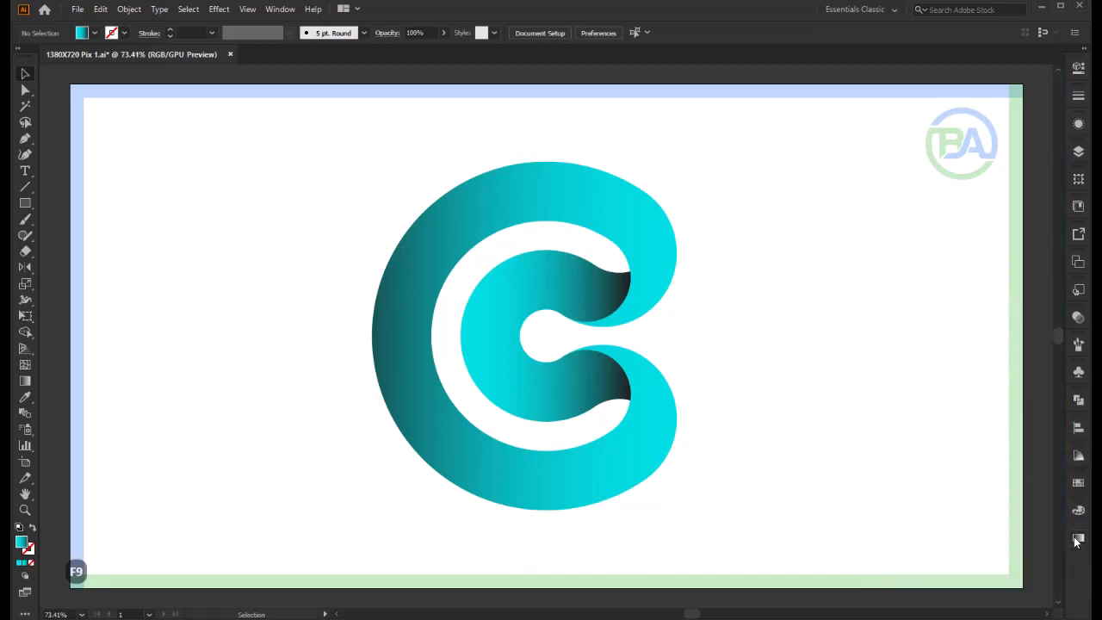
pyautogui.press('F9')
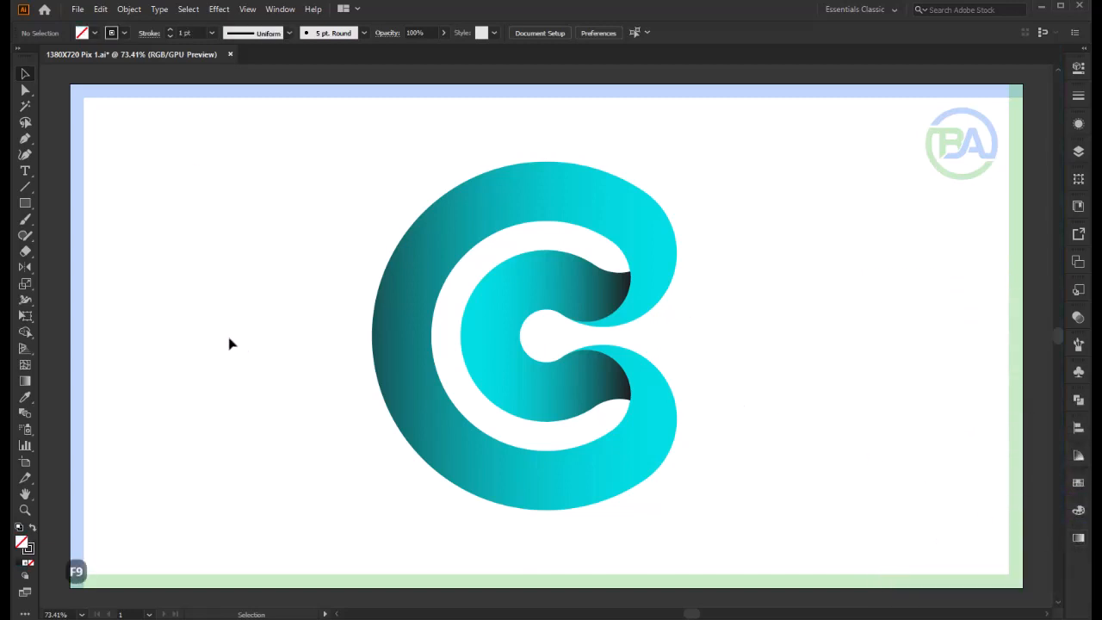
# - Draw an unfilled circle about 235 pt in diameter with a 1 pt black stroke beside the logo's outer curve
pyautogui.rightClick(29, 209)
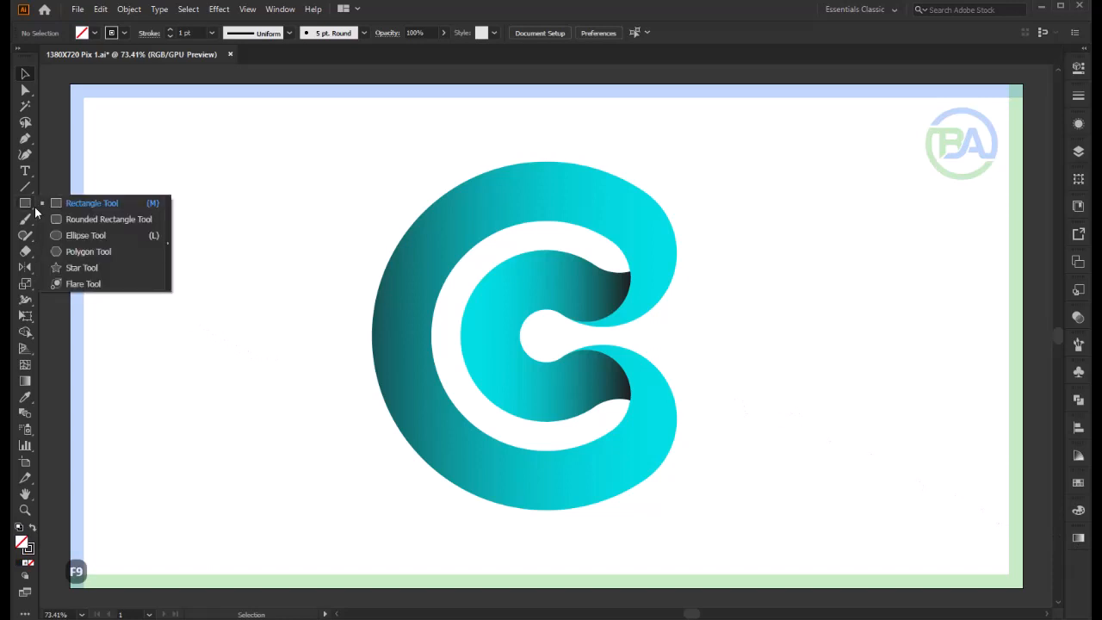
pyautogui.click(87, 235)
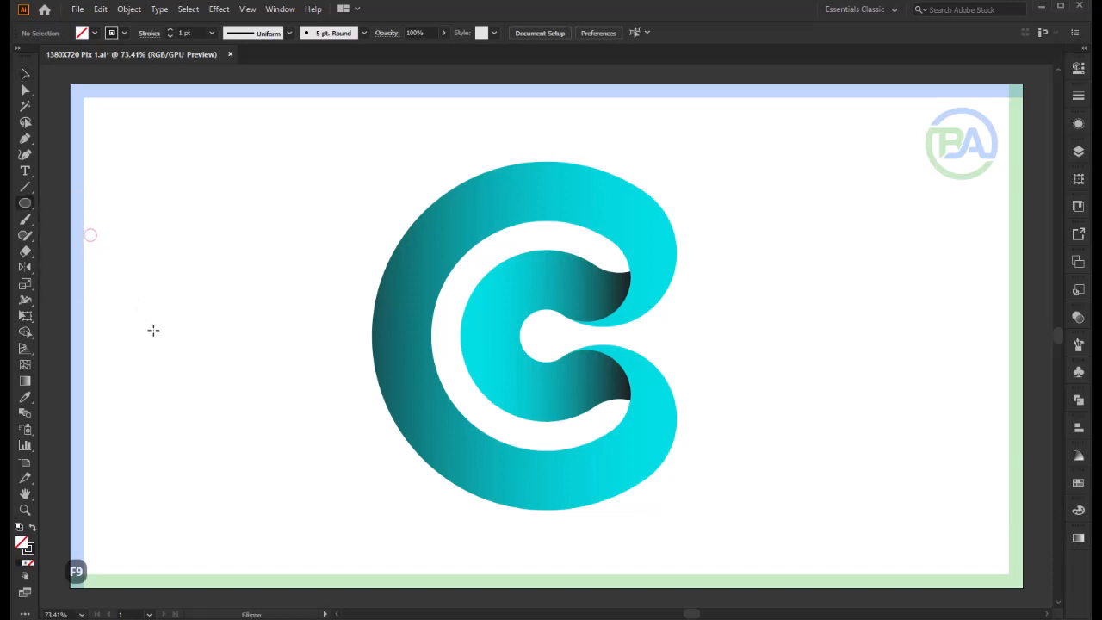
pyautogui.moveTo(214, 359); pyautogui.dragTo(246, 445)
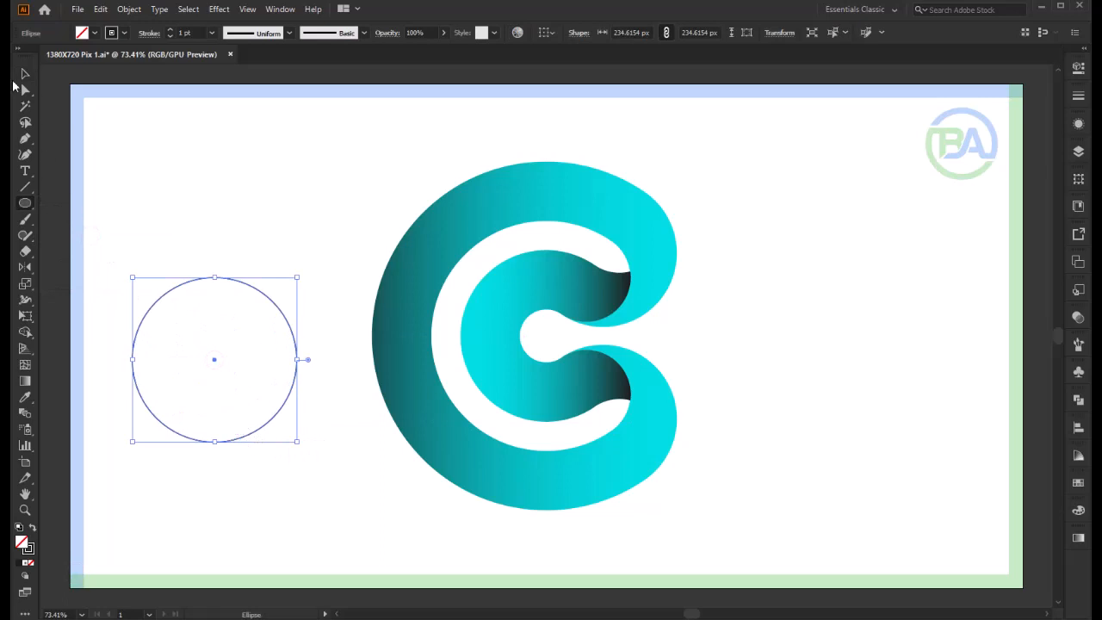
pyautogui.click(25, 74)
# - Fill the circle with a radial gradient fading from black at the centre to white, and remove its stroke
pyautogui.click(1078, 538)
pyautogui.click(979, 562)
pyautogui.click(1042, 442)
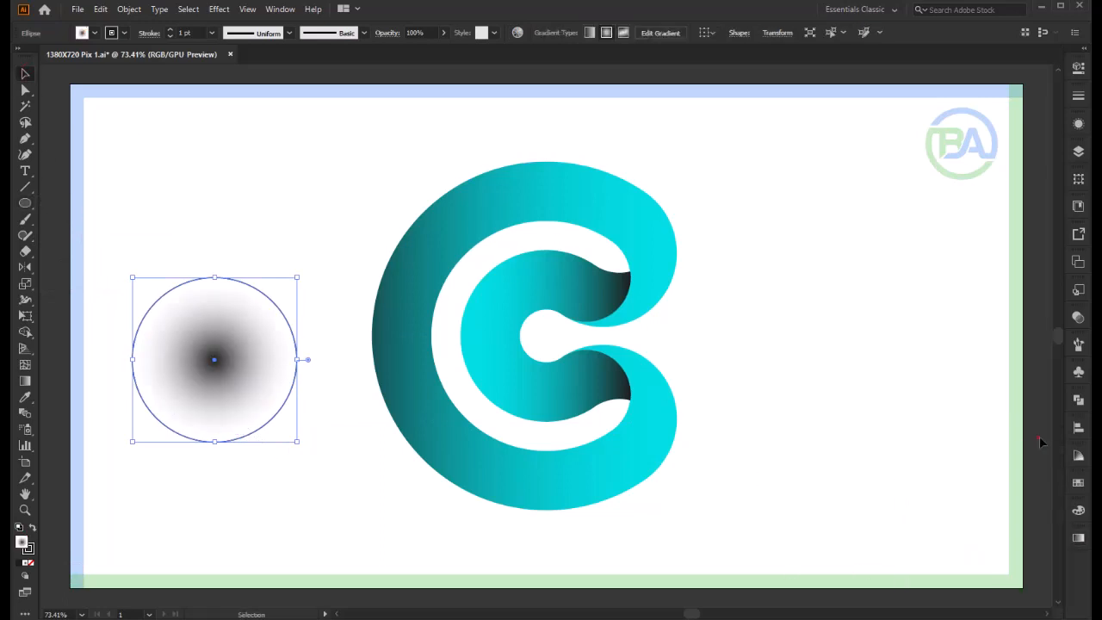
pyautogui.click(32, 560)
# - Flatten the gradient circle into a thin ellipse and place it centred just beneath the C as its ground shadow
pyautogui.moveTo(214, 277)
pyautogui.mouseDown()
pyautogui.moveTo(214, 434)
pyautogui.moveTo(462, 540)
pyautogui.moveTo(539, 520)
pyautogui.mouseUp()
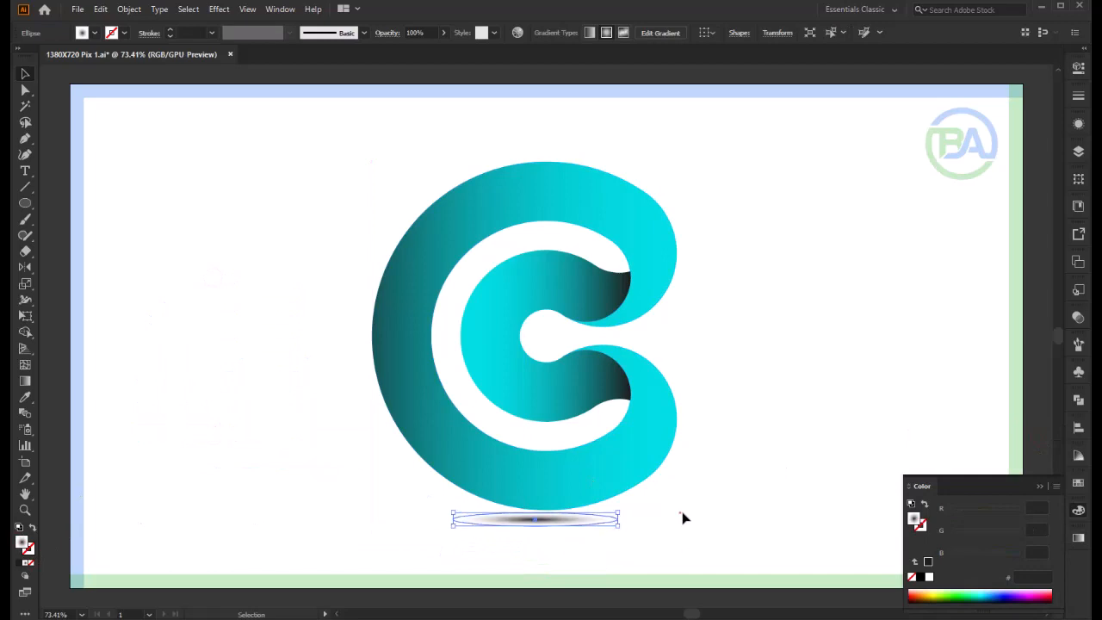
pyautogui.click(680, 514)
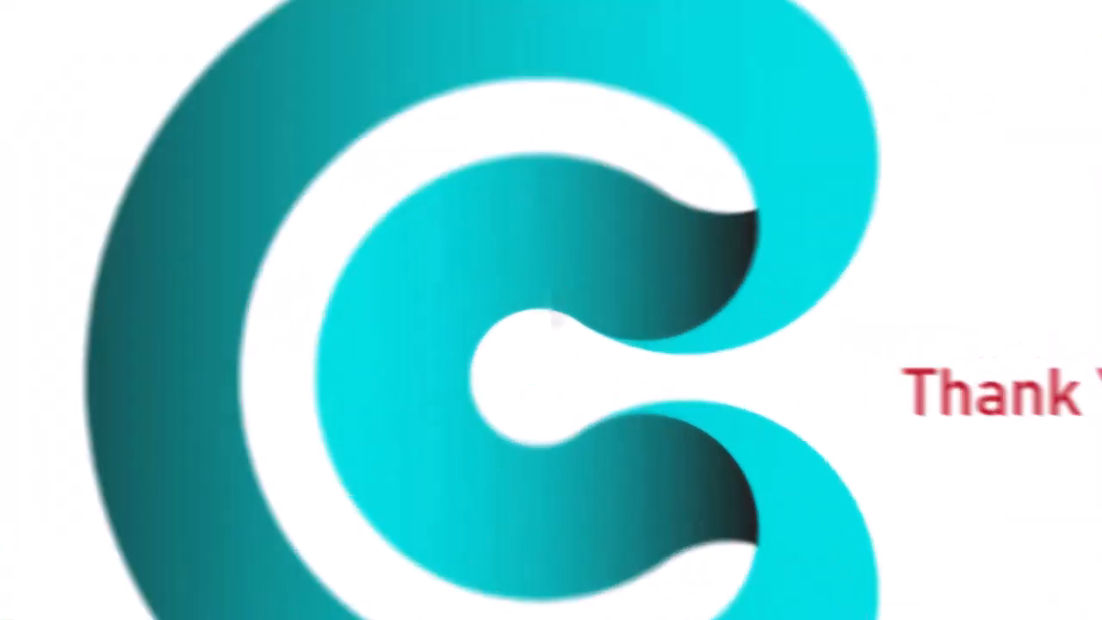